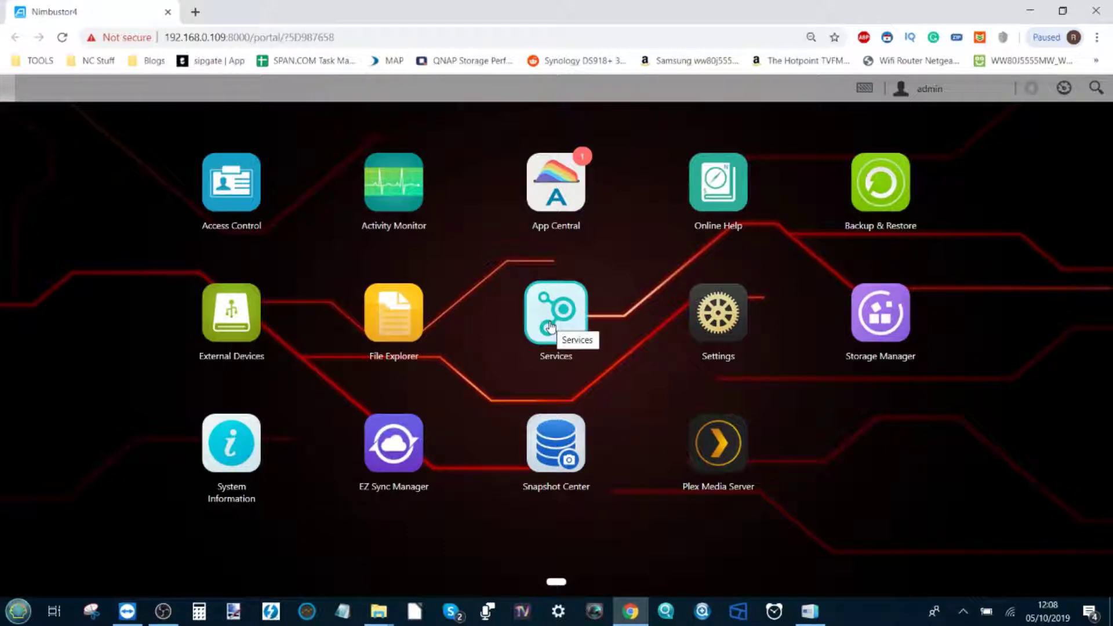
Open Access Control to view the NAS's three local user accounts
{"action": "left_click", "coordinate": [250, 207]}
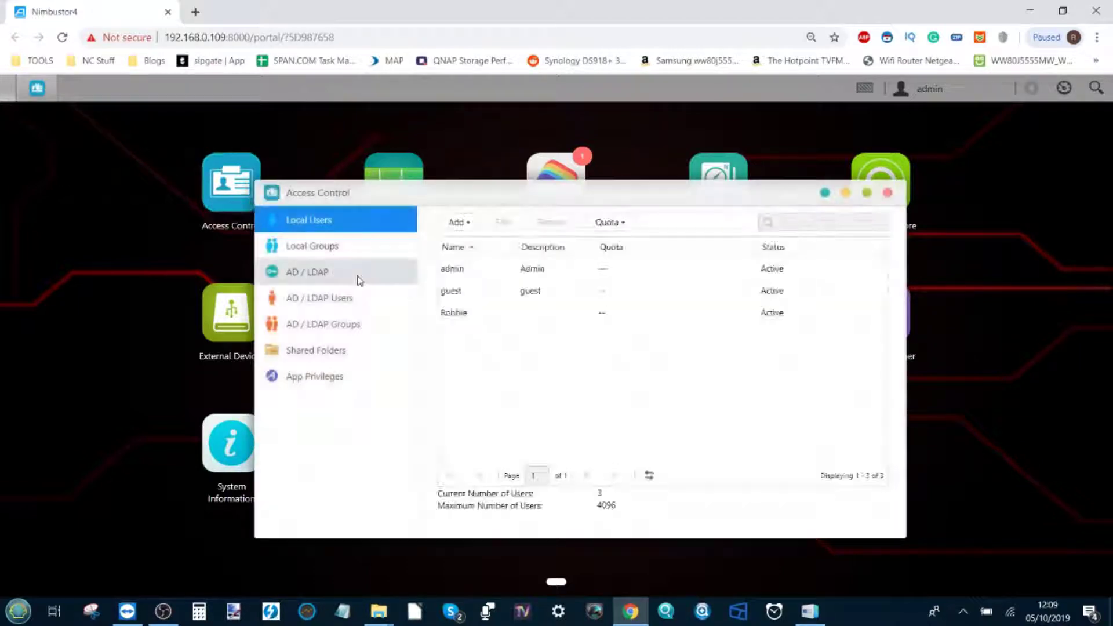
Close Access Control and go to the EZ-Connect page in Settings
{"action": "left_click", "coordinate": [887, 192]}
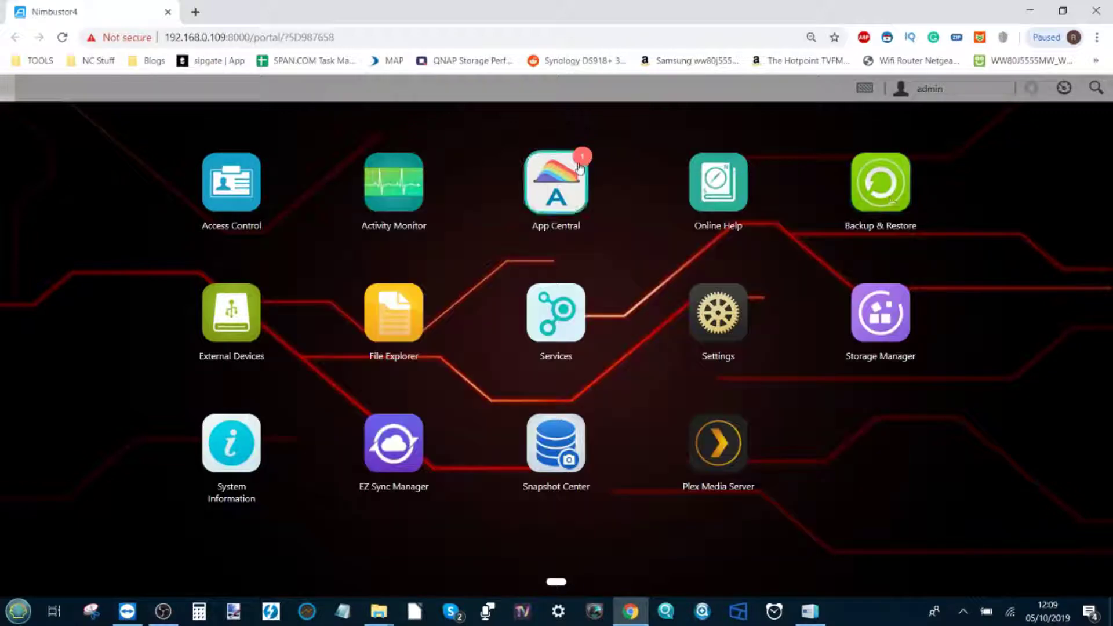
{"action": "left_click", "coordinate": [742, 316]}
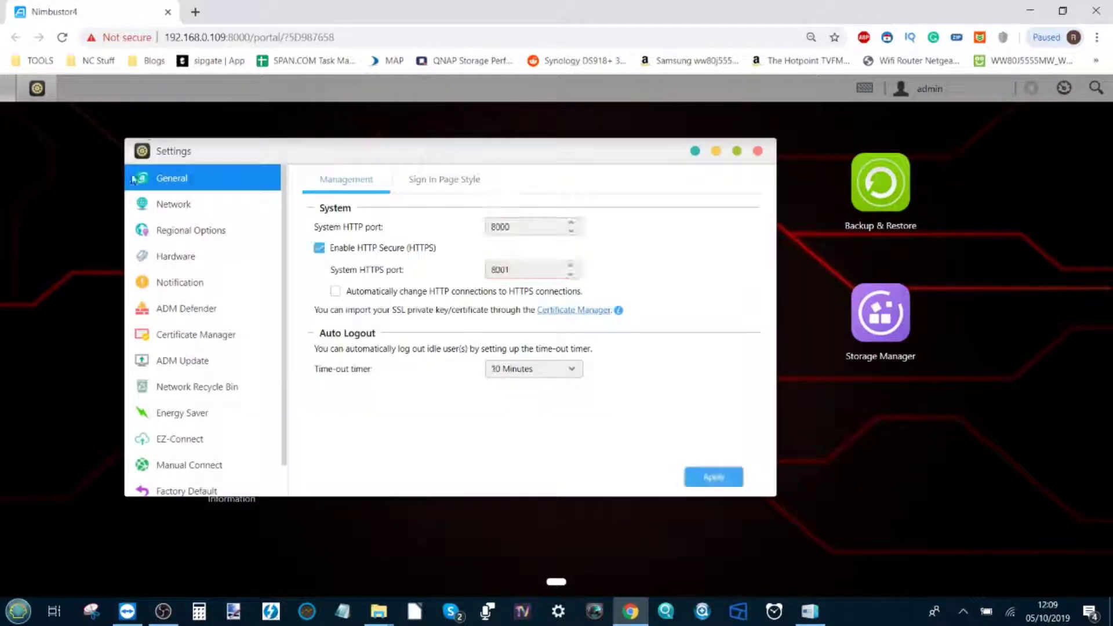
{"action": "left_click", "coordinate": [180, 439]}
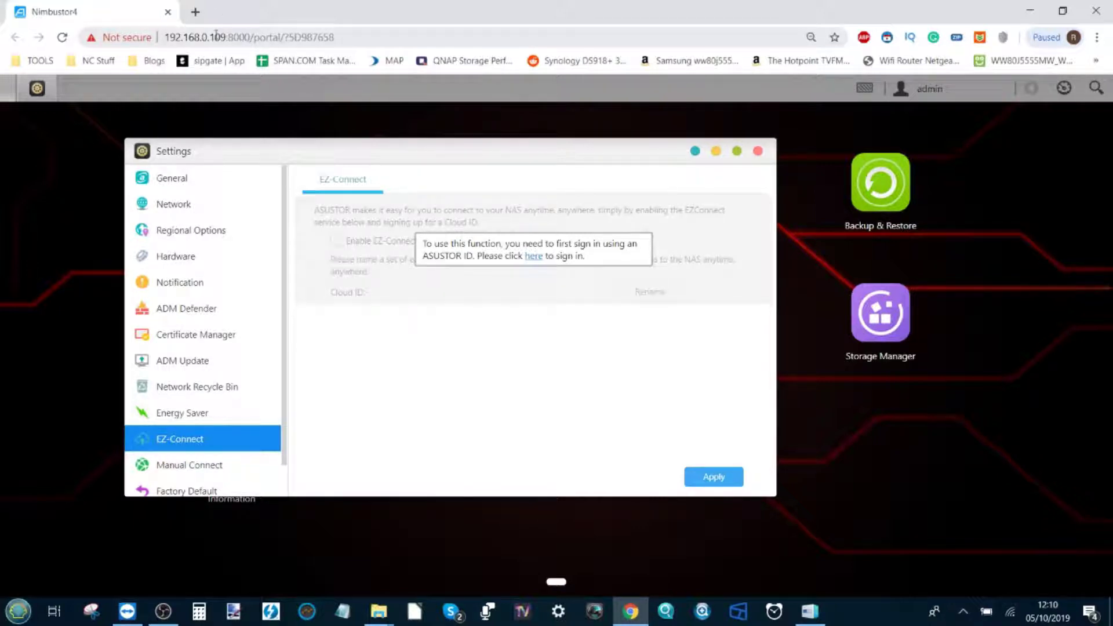
{"action": "left_click_drag", "start_coordinate": [226, 36], "coordinate": [162, 45]}
{"action": "left_click", "coordinate": [226, 36]}
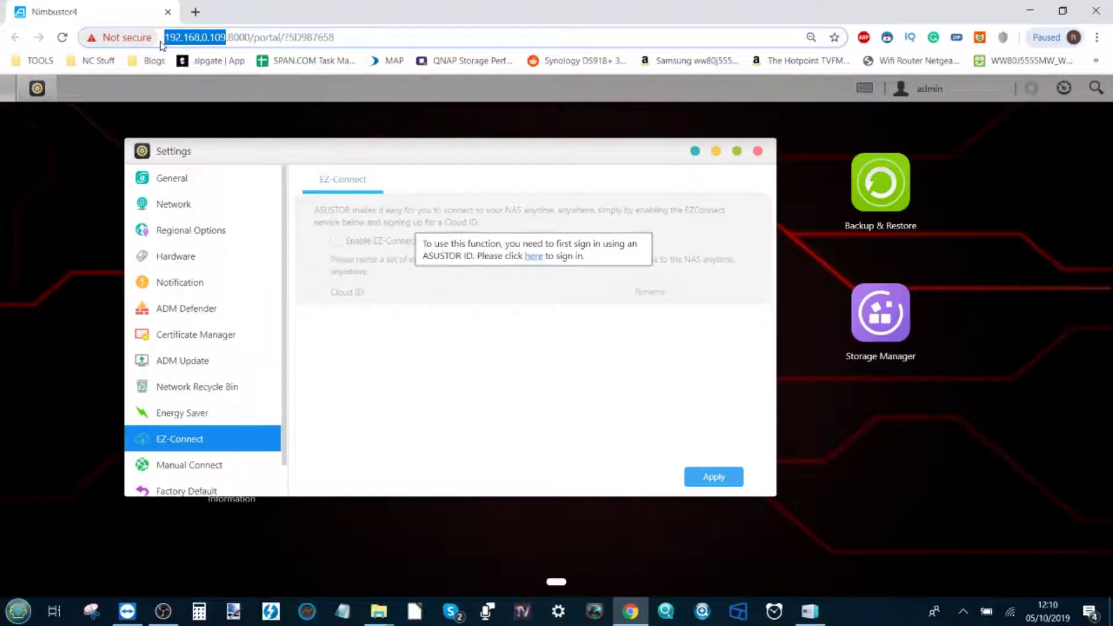
{"action": "left_click", "coordinate": [193, 37]}
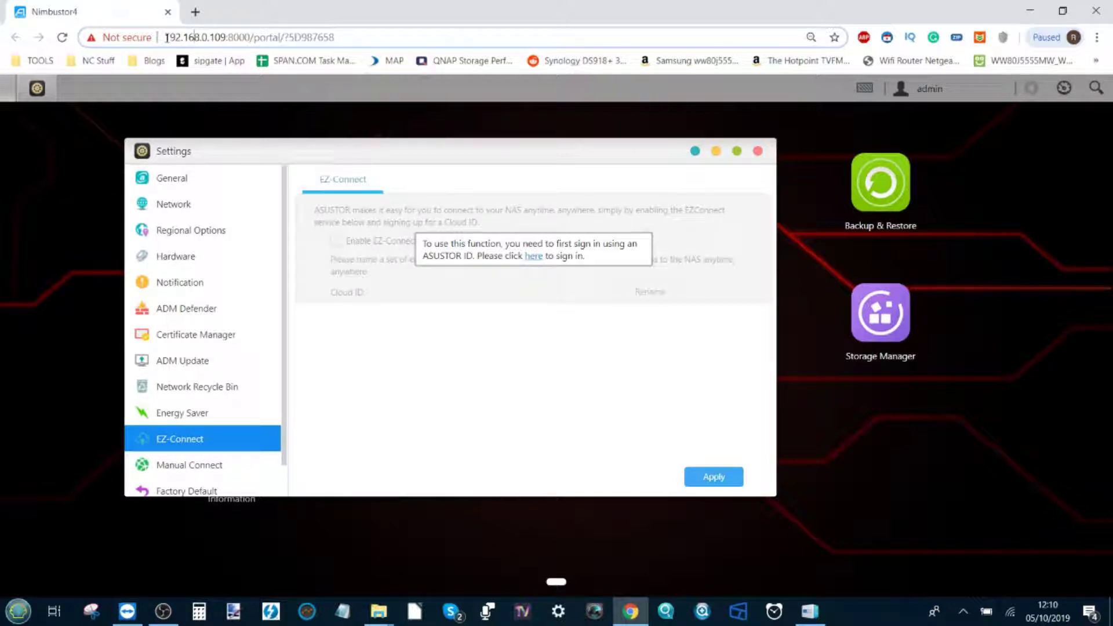
{"action": "left_click_drag", "start_coordinate": [167, 37], "coordinate": [191, 36]}
{"action": "left_click_drag", "start_coordinate": [166, 37], "coordinate": [207, 37]}
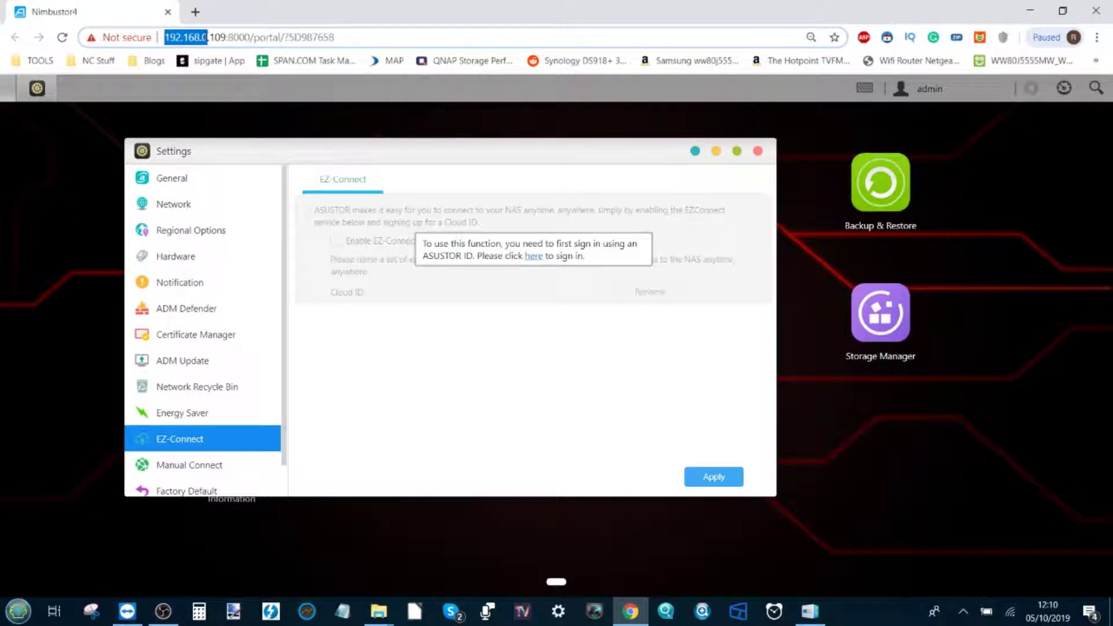
{"action": "left_click", "coordinate": [211, 36]}
{"action": "left_click_drag", "start_coordinate": [211, 36], "coordinate": [225, 38]}
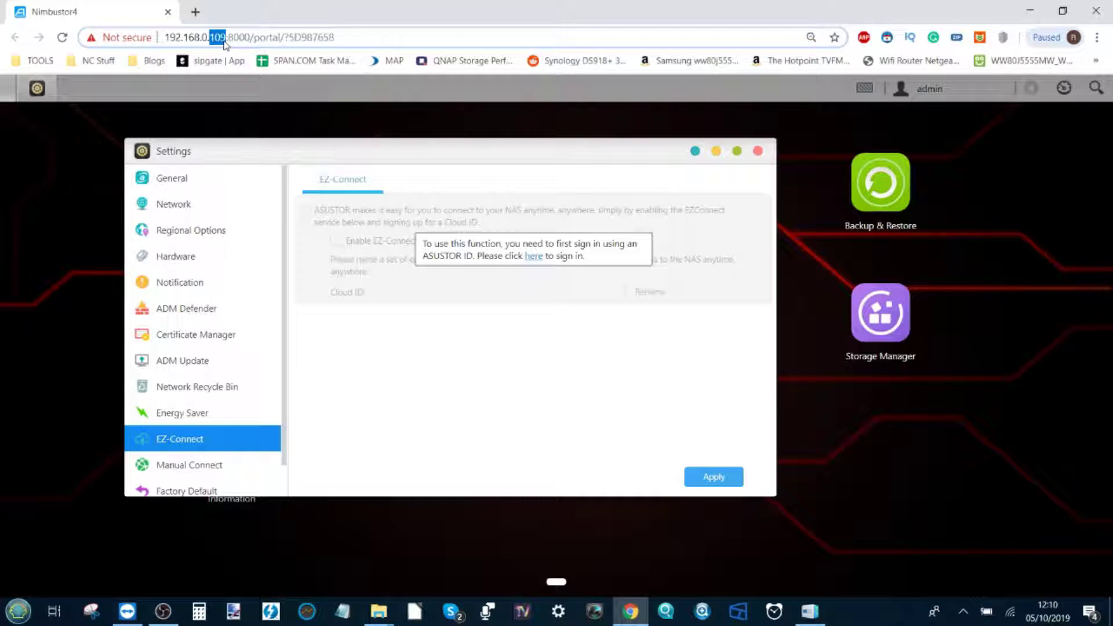
{"action": "left_click", "coordinate": [216, 37]}
{"action": "left_click_drag", "start_coordinate": [165, 37], "coordinate": [228, 37]}
{"action": "type", "text": "0"}
{"action": "left_click", "coordinate": [213, 36]}
{"action": "left_click_drag", "start_coordinate": [210, 37], "coordinate": [226, 41]}
{"action": "left_click", "coordinate": [203, 36]}
{"action": "left_click_drag", "start_coordinate": [226, 37], "coordinate": [152, 36]}
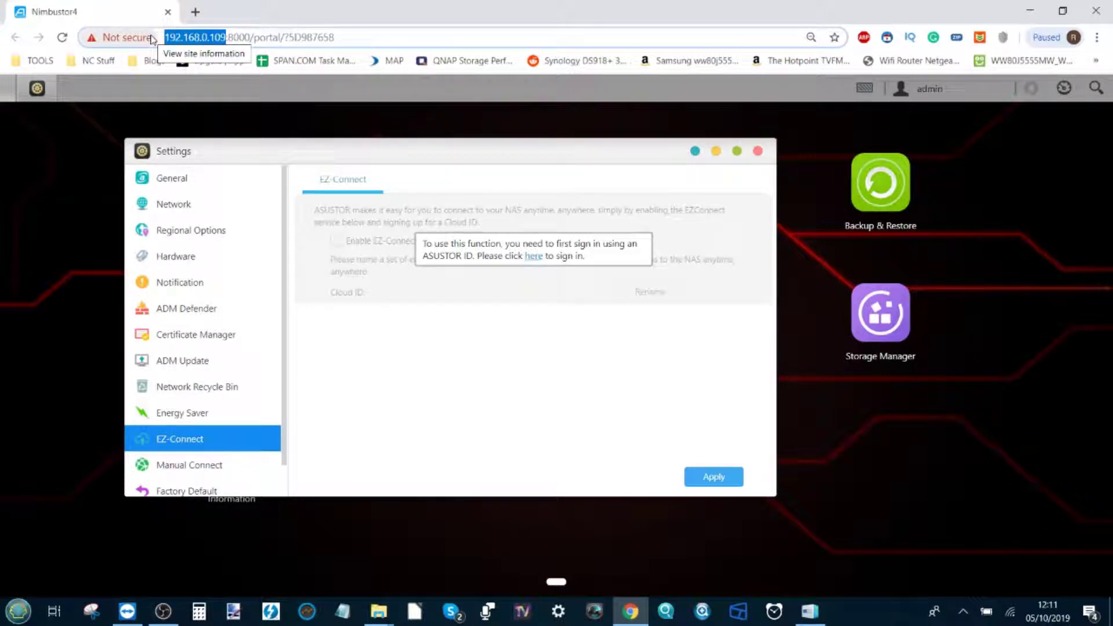
{"action": "left_click", "coordinate": [167, 37]}
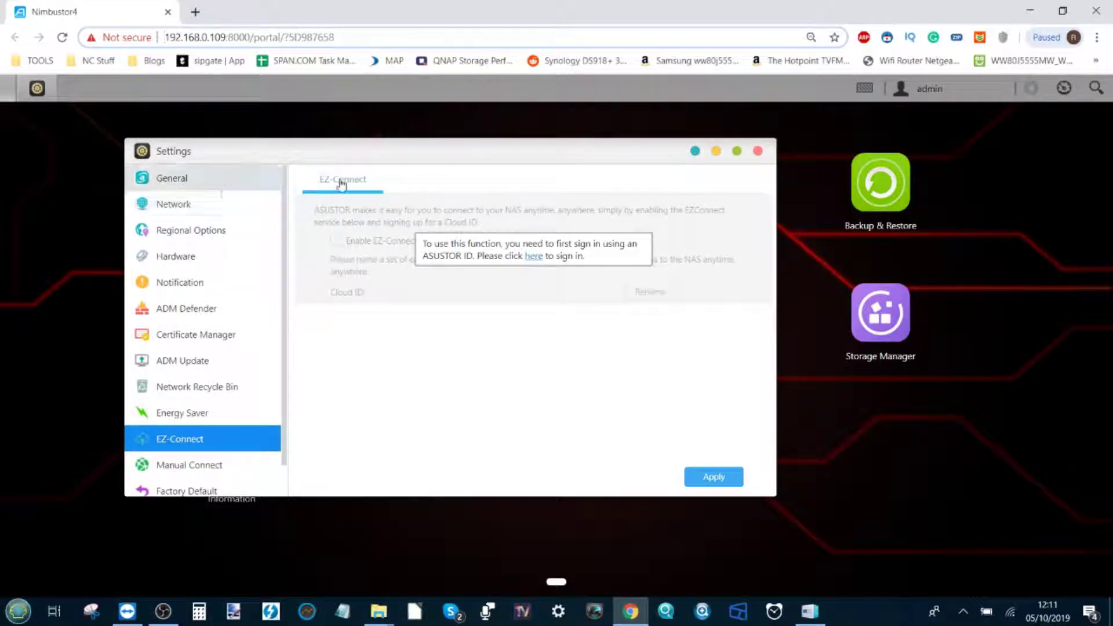
{"action": "left_click", "coordinate": [531, 255]}
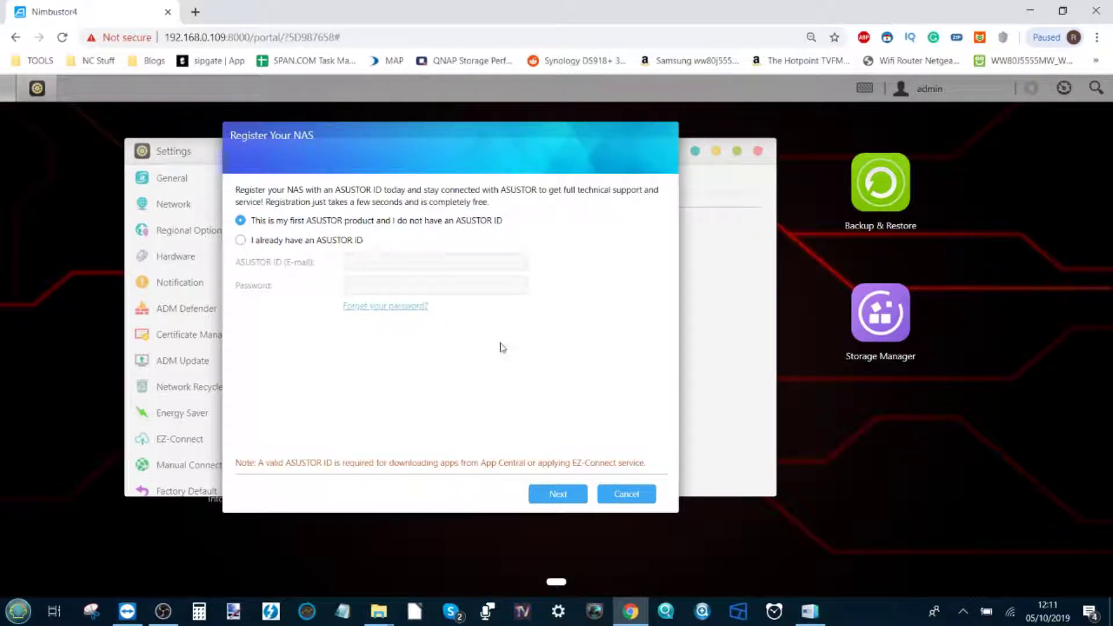
Continue as a first-time user and enter the user's first name, last name and e-mail as ASUSTOR ID
{"action": "left_click", "coordinate": [558, 495]}
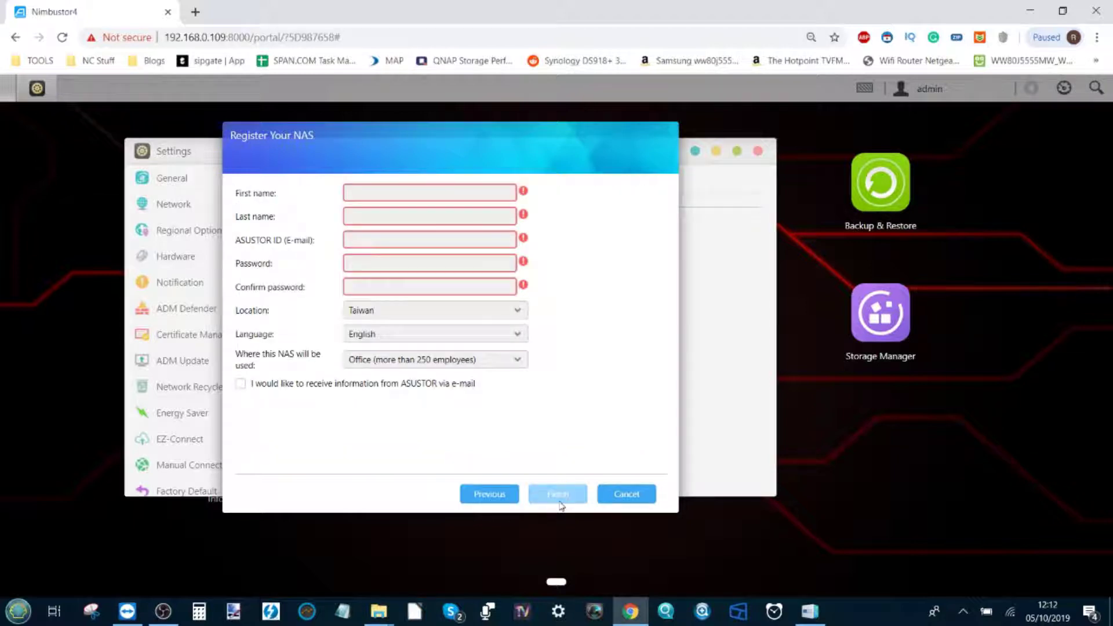
{"action": "left_click", "coordinate": [443, 193]}
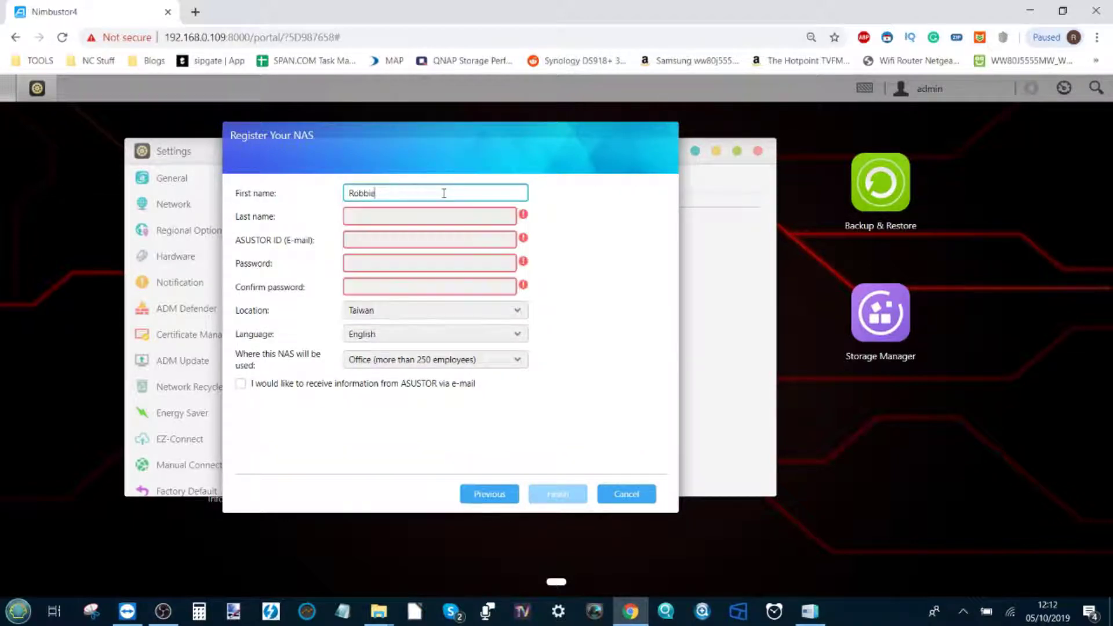
{"action": "key", "text": "Tab"}
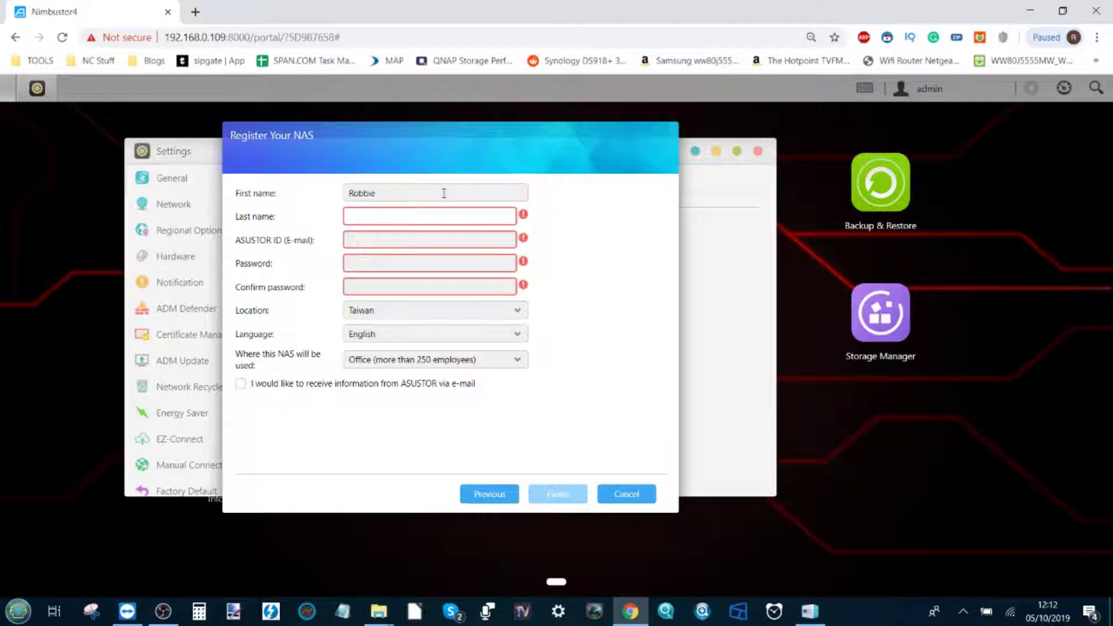
{"action": "key", "text": "Tab"}
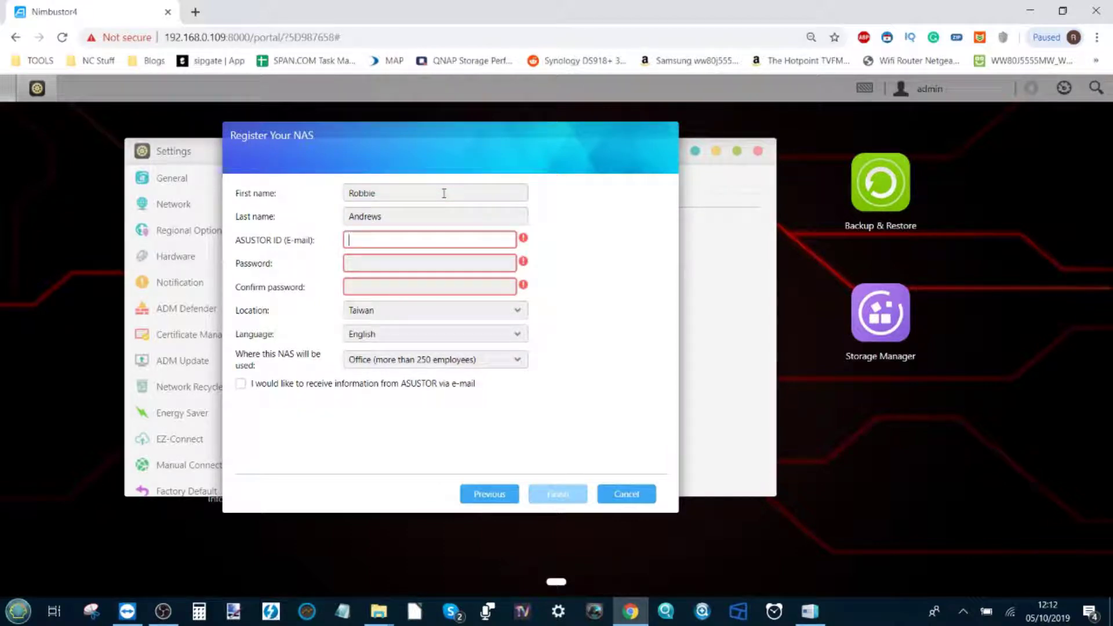
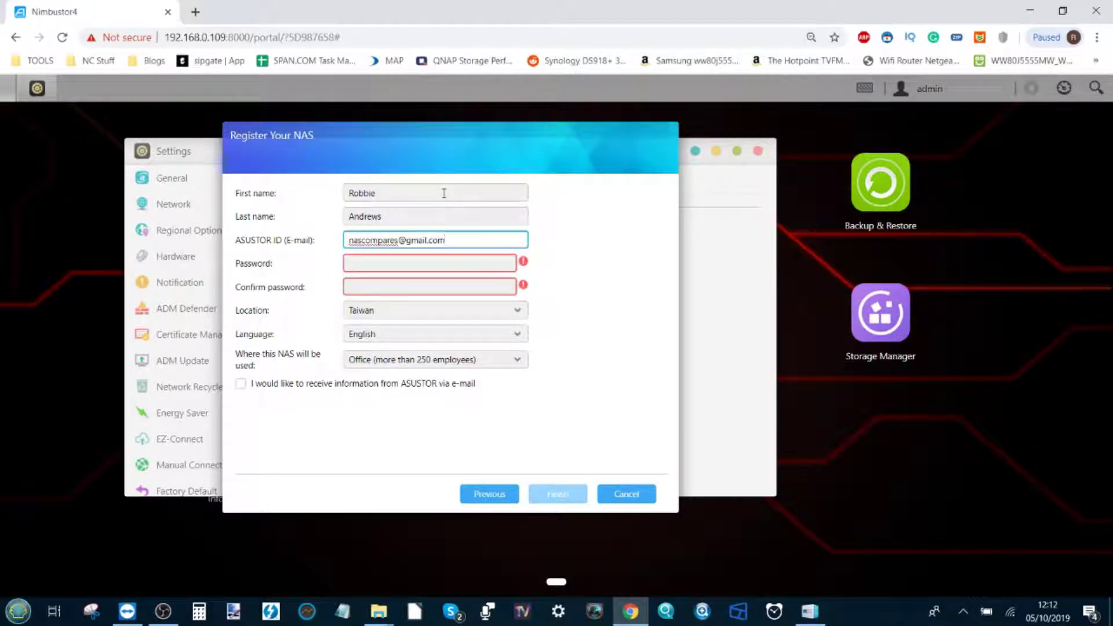
Enter the new account password and confirm it
{"action": "left_click", "coordinate": [428, 264]}
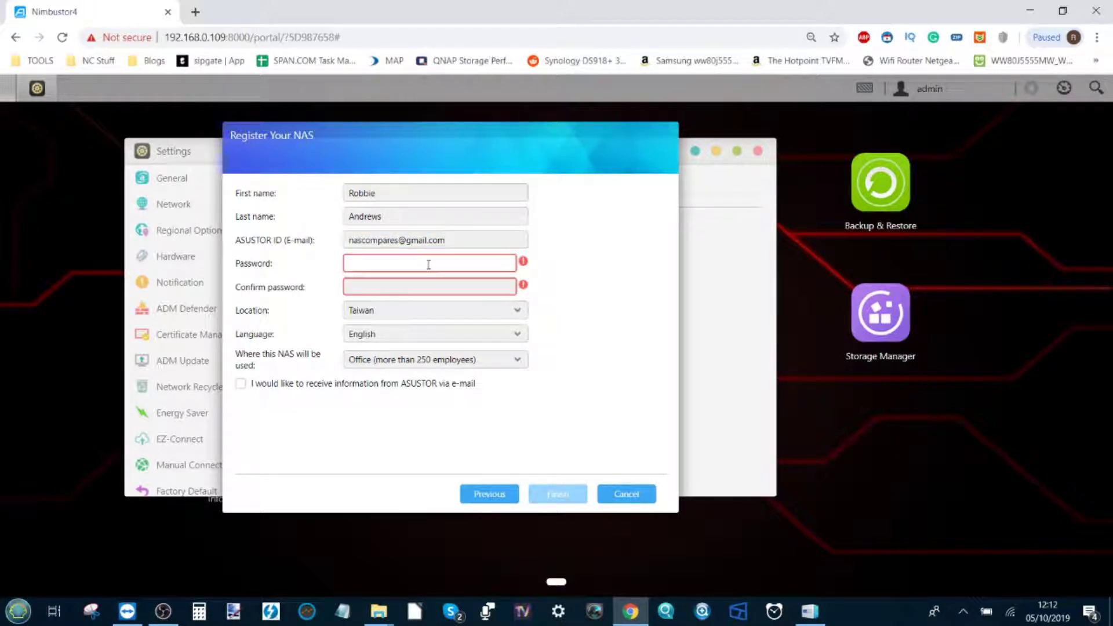
{"action": "type", "text": "********"}
{"action": "key", "text": "Tab"}
{"action": "type", "text": "********"}
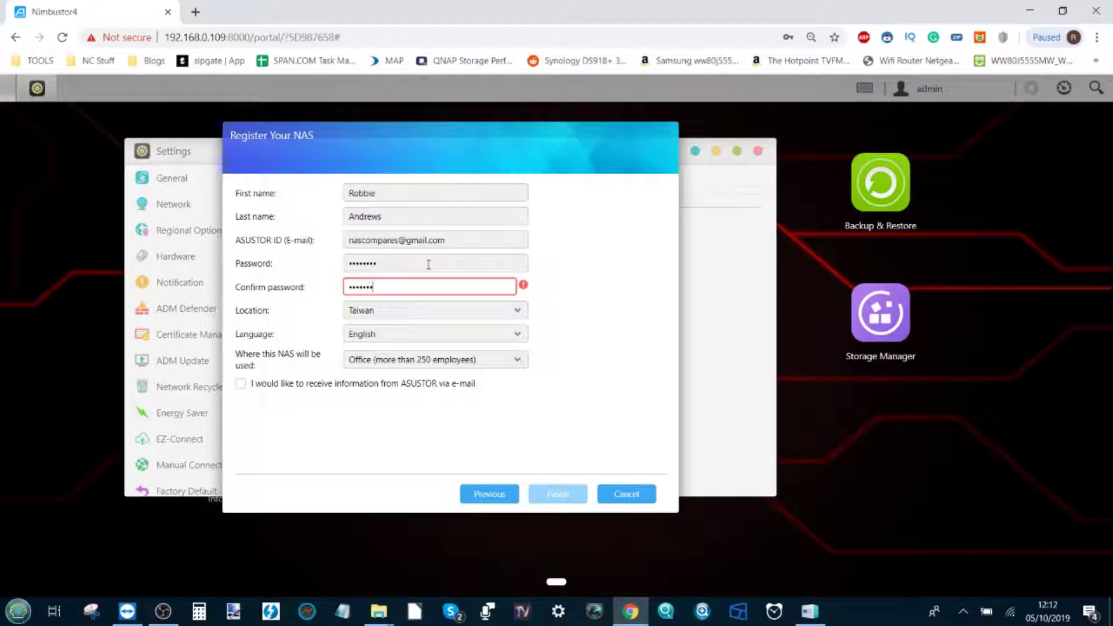
Set location to United Kingdom and usage to Home/SOHO, then finish registration
{"action": "left_click", "coordinate": [421, 313]}
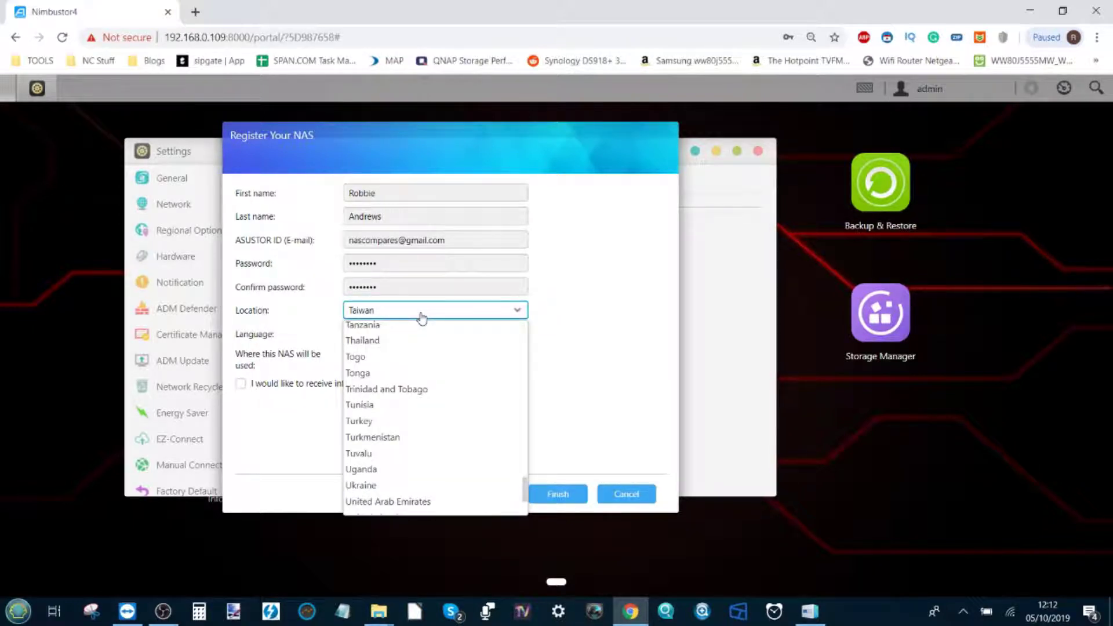
{"action": "scroll", "coordinate": [406, 480], "scroll_direction": "down", "scroll_amount": 3}
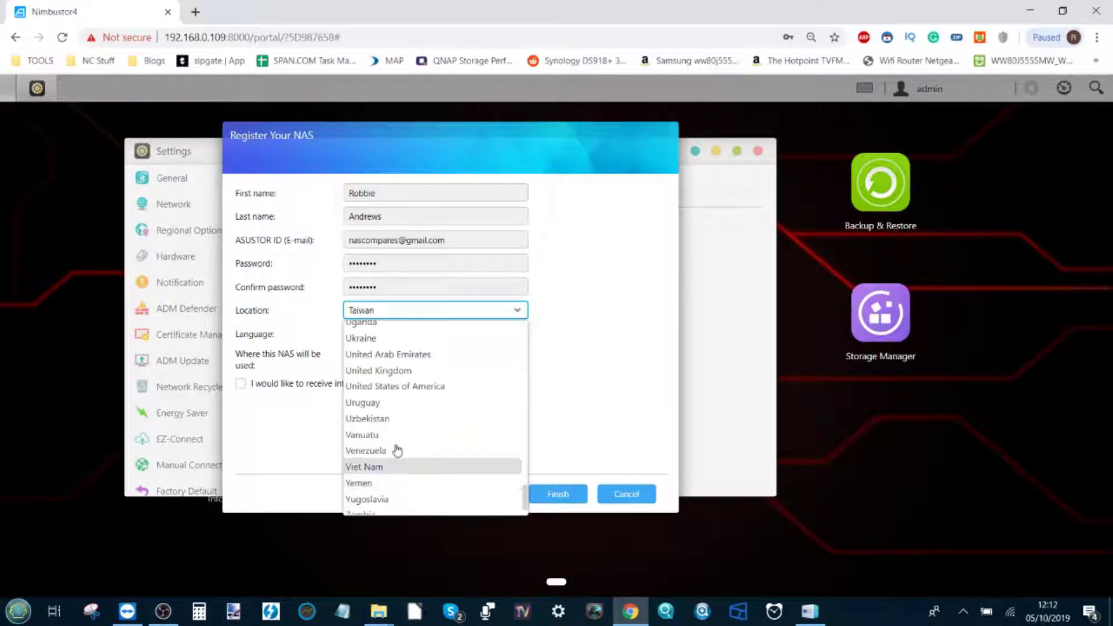
{"action": "left_click", "coordinate": [401, 373]}
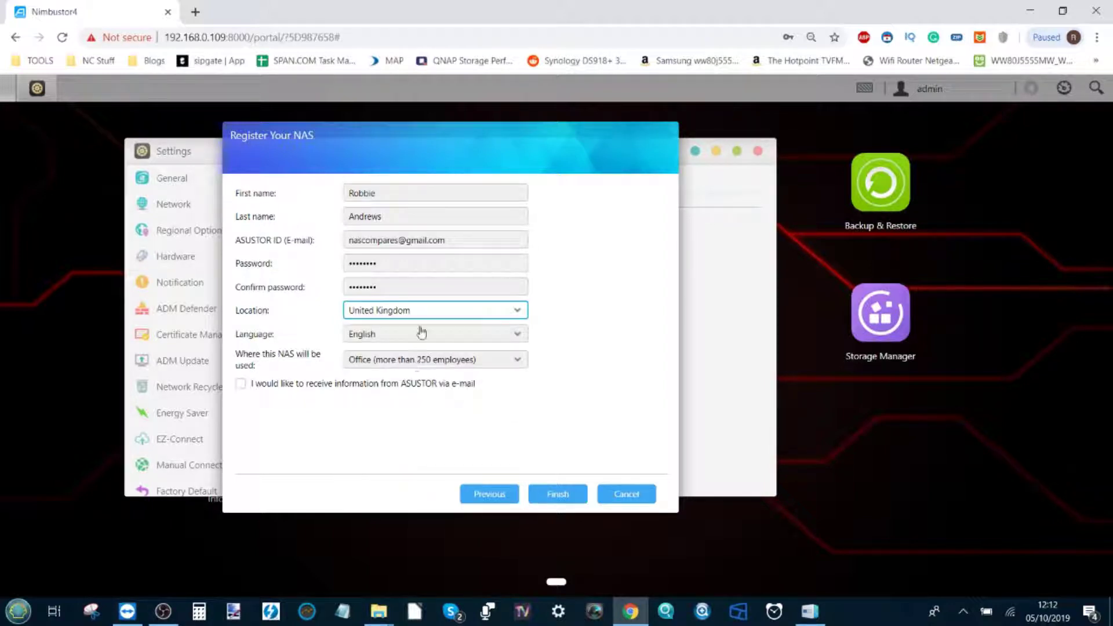
{"action": "left_click", "coordinate": [449, 364]}
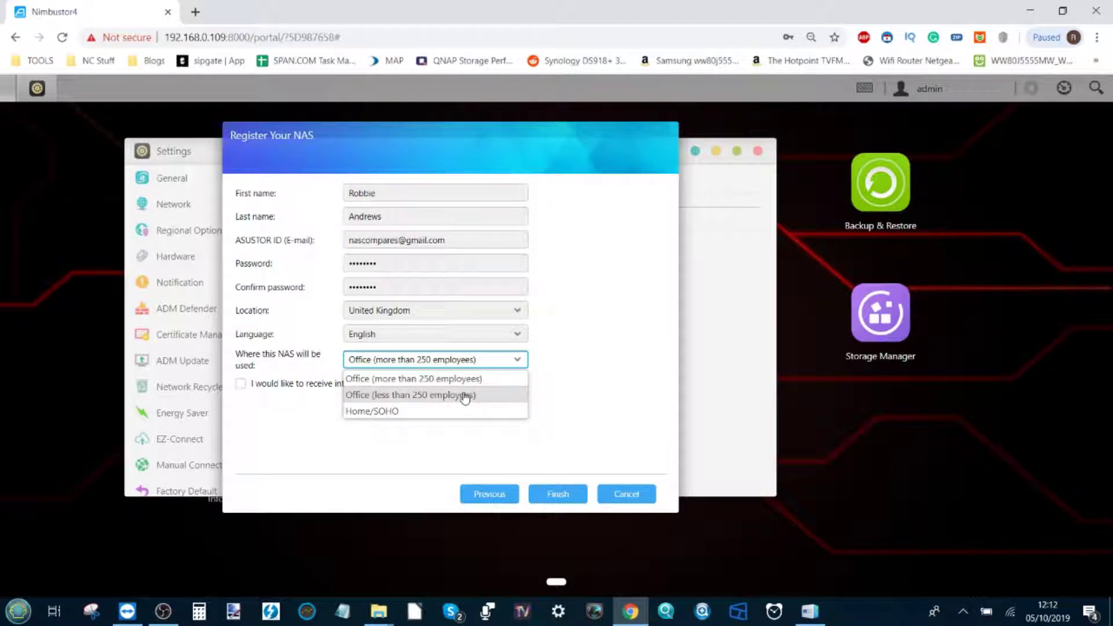
{"action": "left_click", "coordinate": [434, 411]}
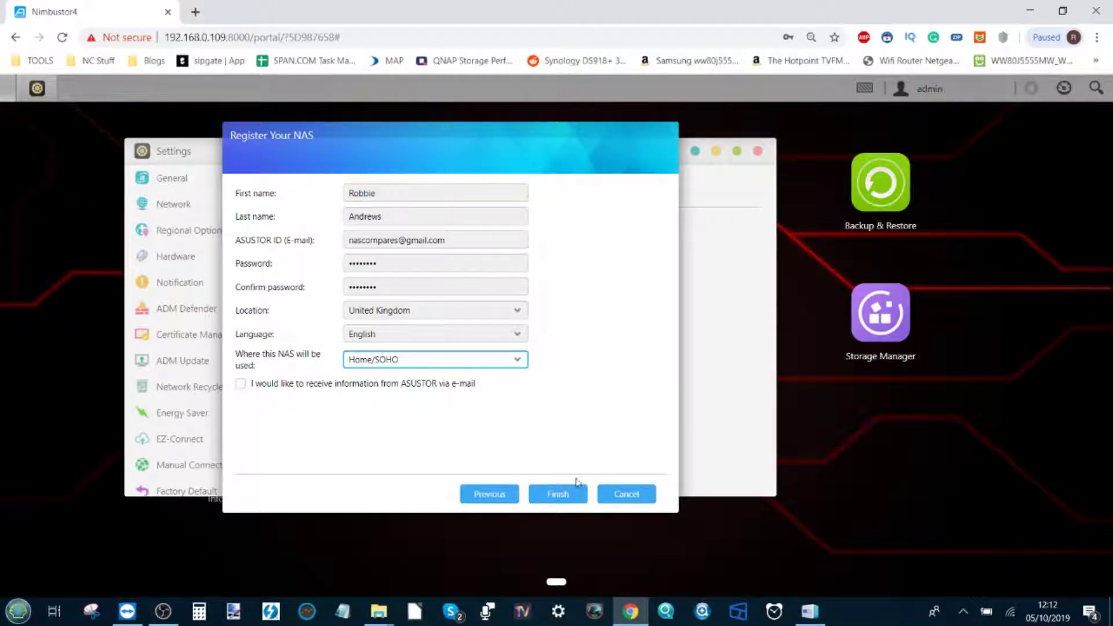
{"action": "left_click", "coordinate": [565, 496]}
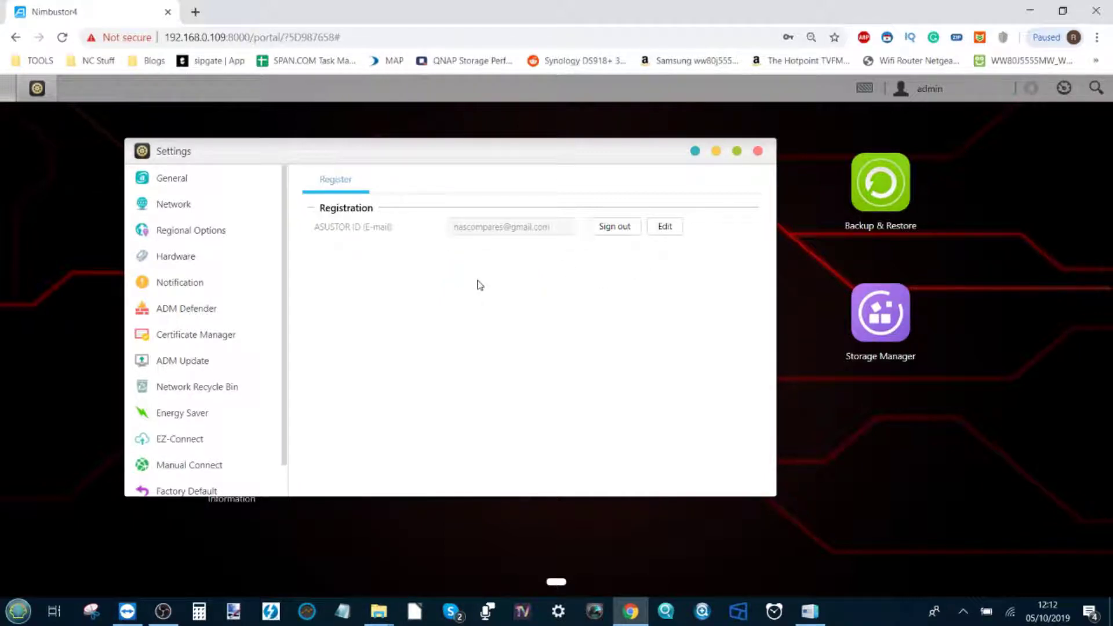
Cancel the registration edit dialog and return to the EZ-Connect settings
{"action": "left_click", "coordinate": [665, 232]}
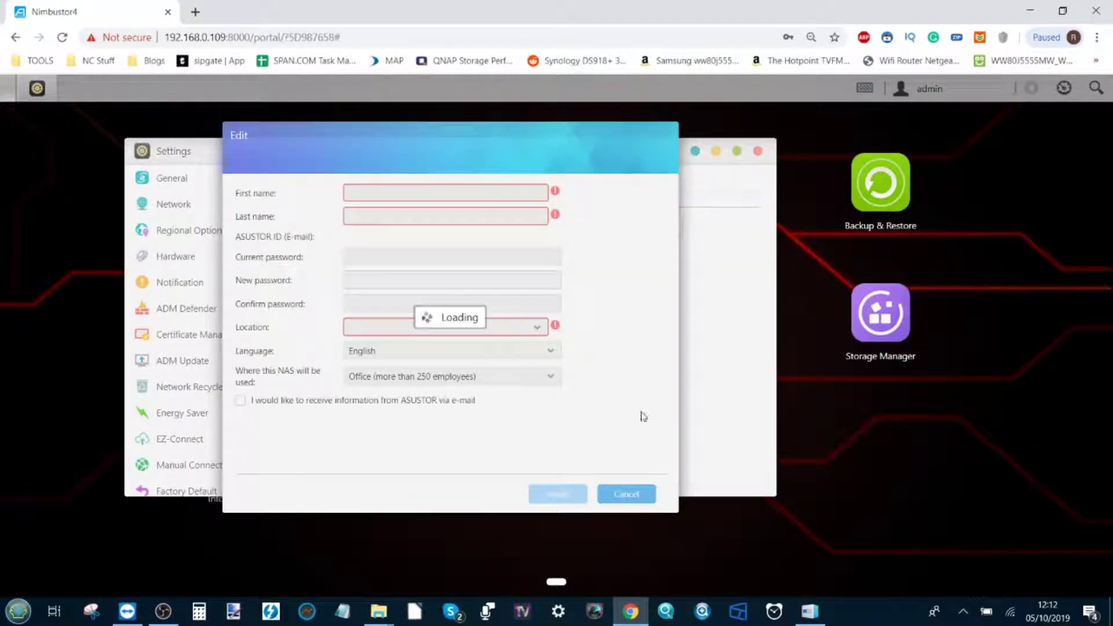
{"action": "left_click", "coordinate": [624, 496]}
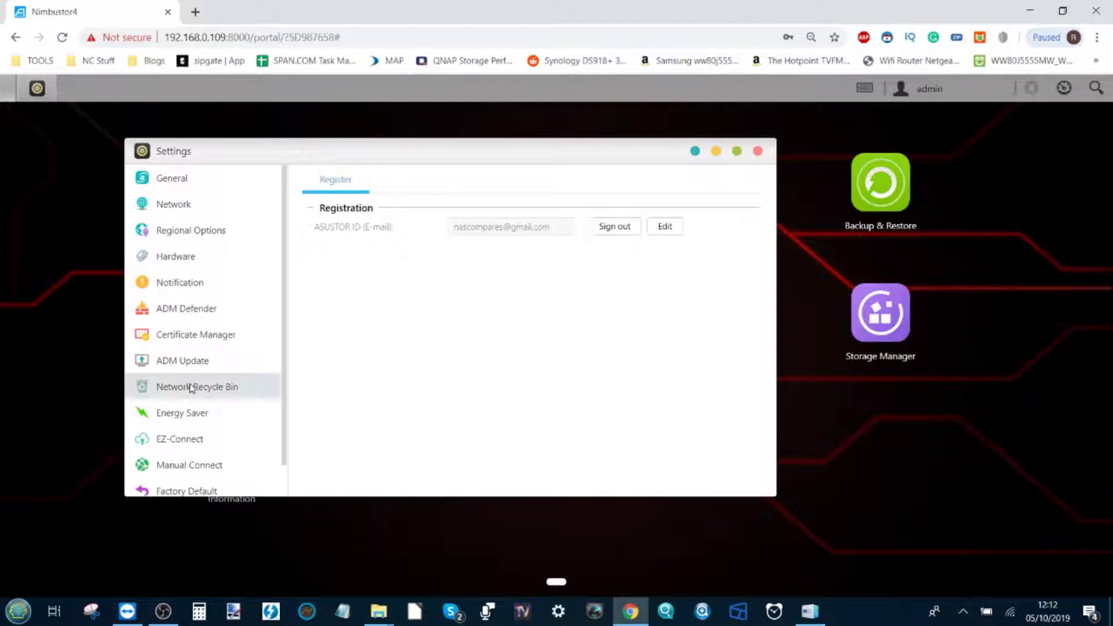
{"action": "left_click", "coordinate": [193, 441]}
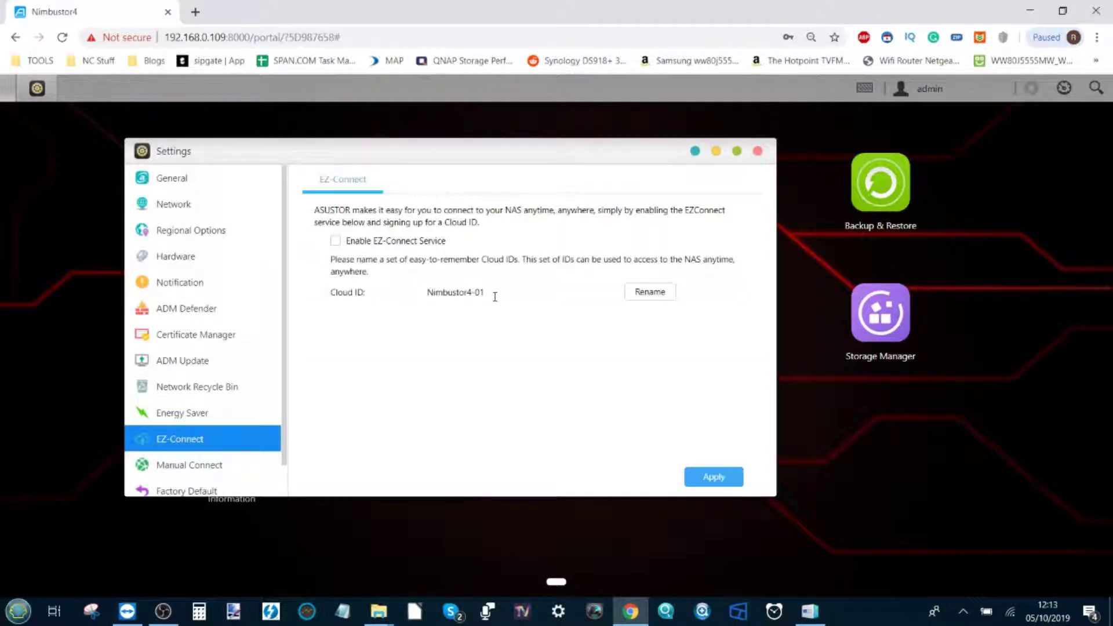
Rename the Cloud ID from Nimbustor4-01 to FISH123
{"action": "left_click_drag", "start_coordinate": [428, 292], "coordinate": [538, 295]}
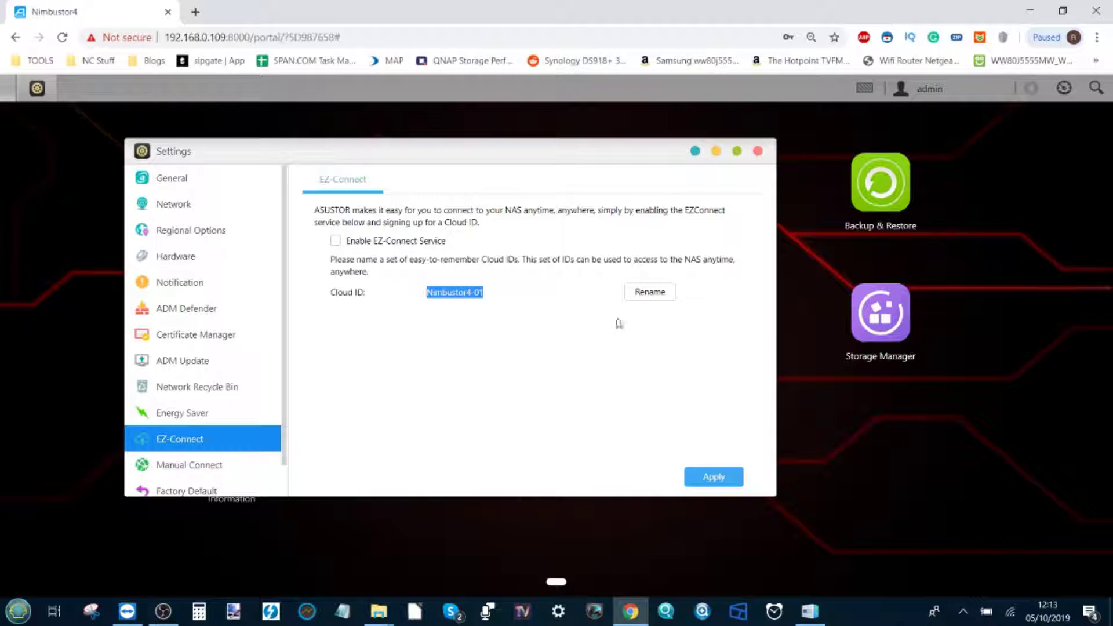
{"action": "left_click", "coordinate": [660, 296]}
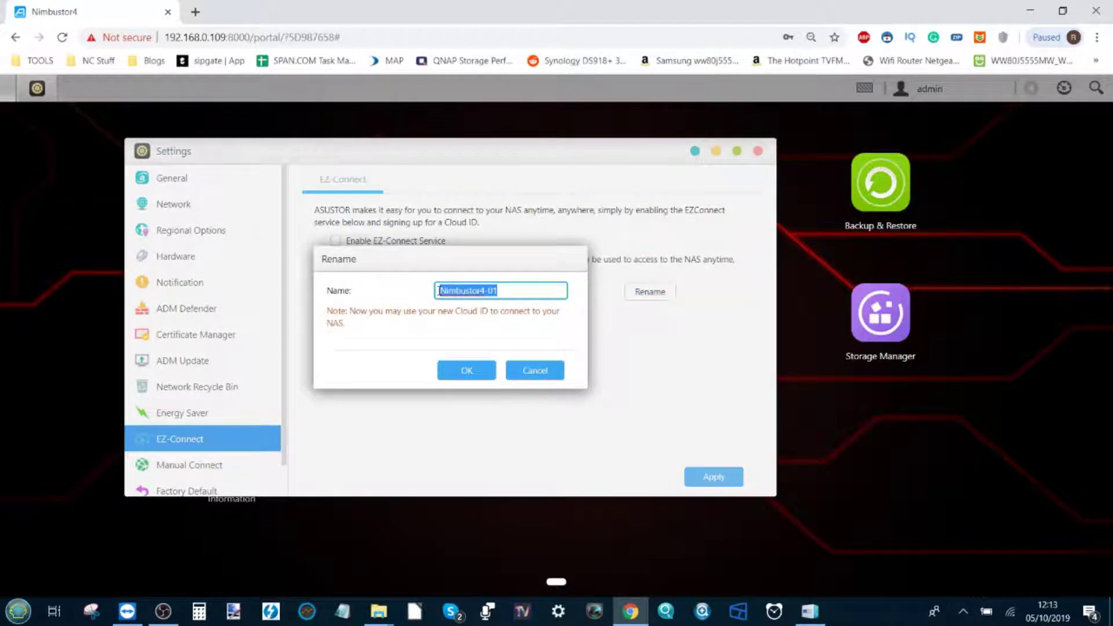
{"action": "key", "text": "BackSpace"}
{"action": "type", "text": "FISH123"}
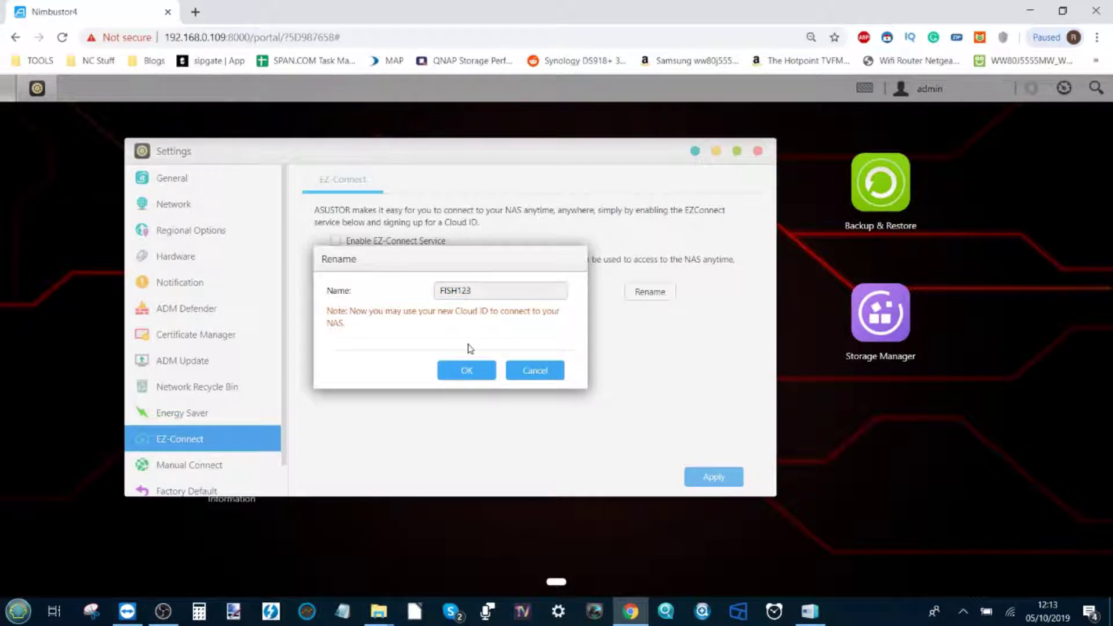
{"action": "left_click", "coordinate": [467, 373]}
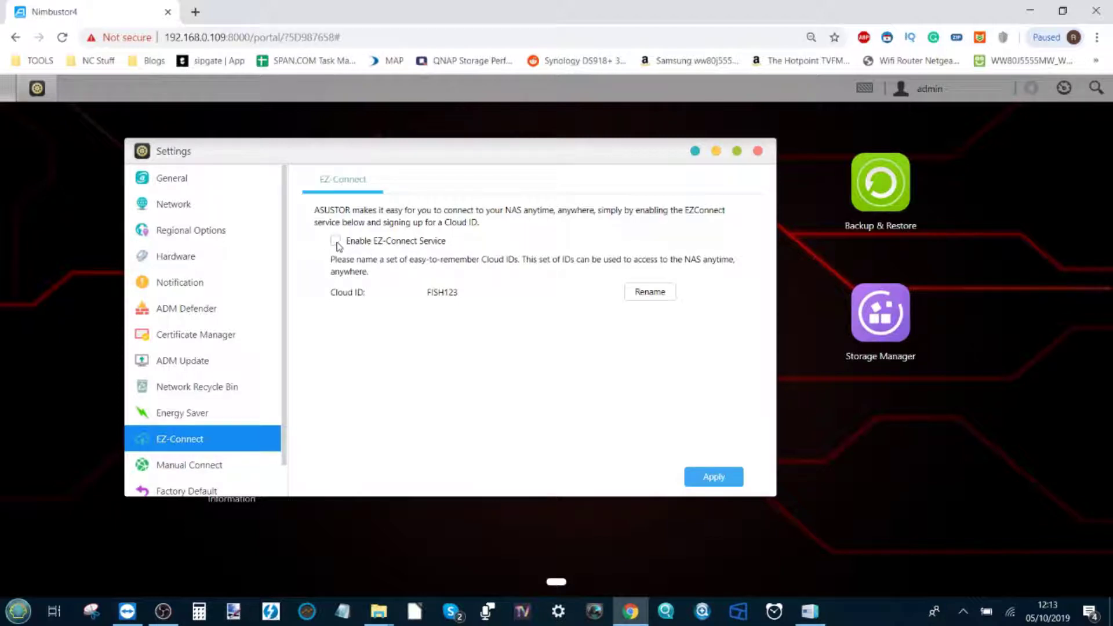
Apply settings and run the EZ-Connect wizard through DNS, router, port forwarding and passthrough checks
{"action": "left_click", "coordinate": [715, 475]}
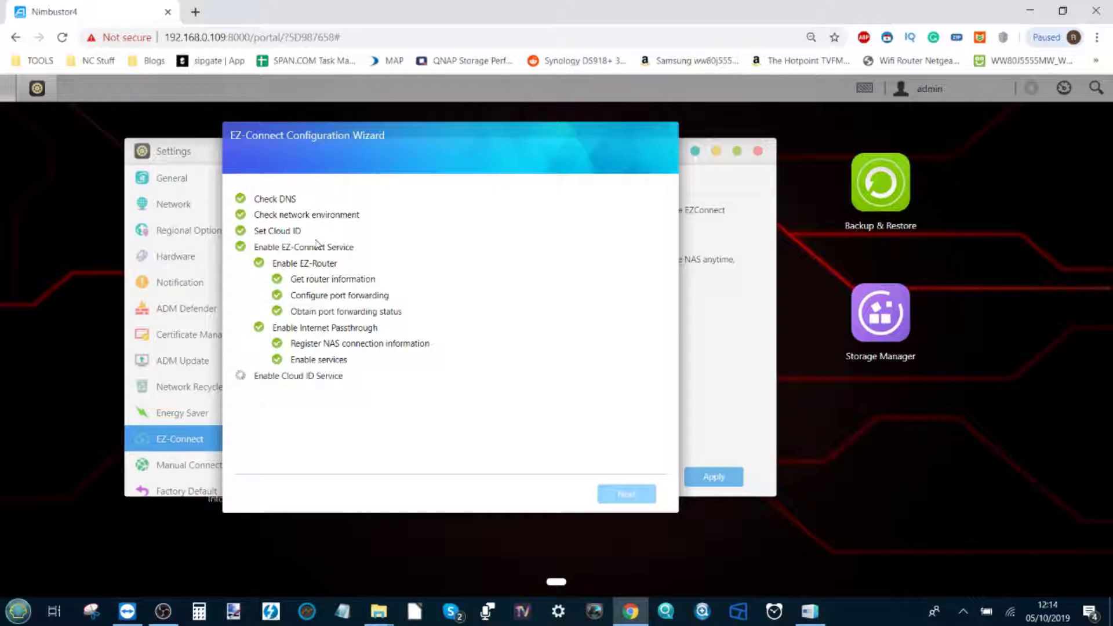
Show This PC in File Explorer with testshare as a network drive, then return to the browser
{"action": "mouse_move", "coordinate": [379, 610]}
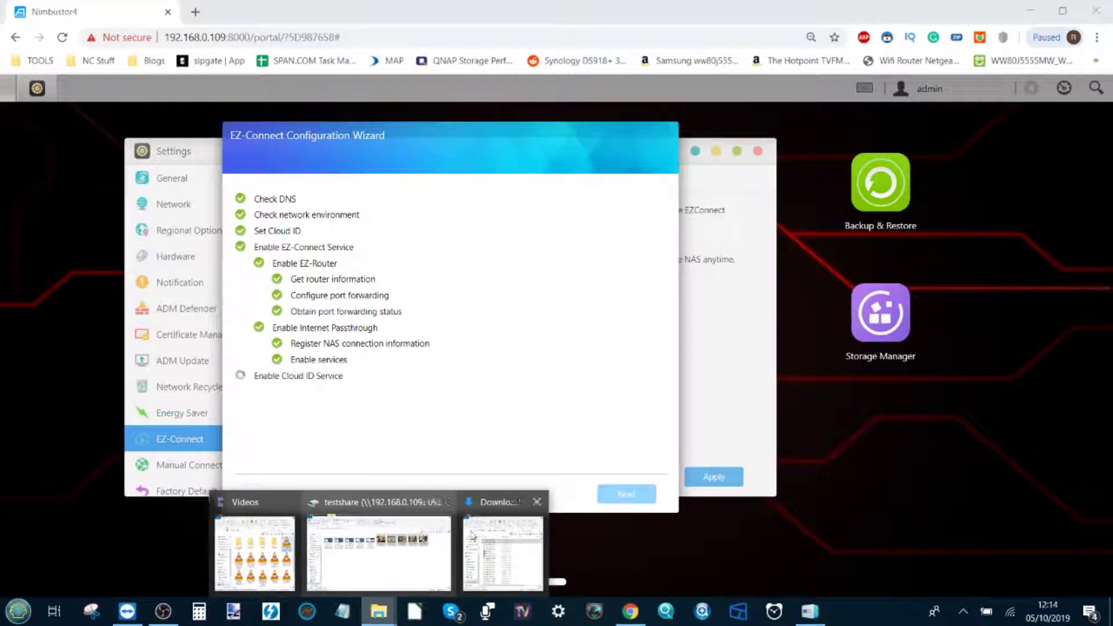
{"action": "left_click", "coordinate": [422, 533]}
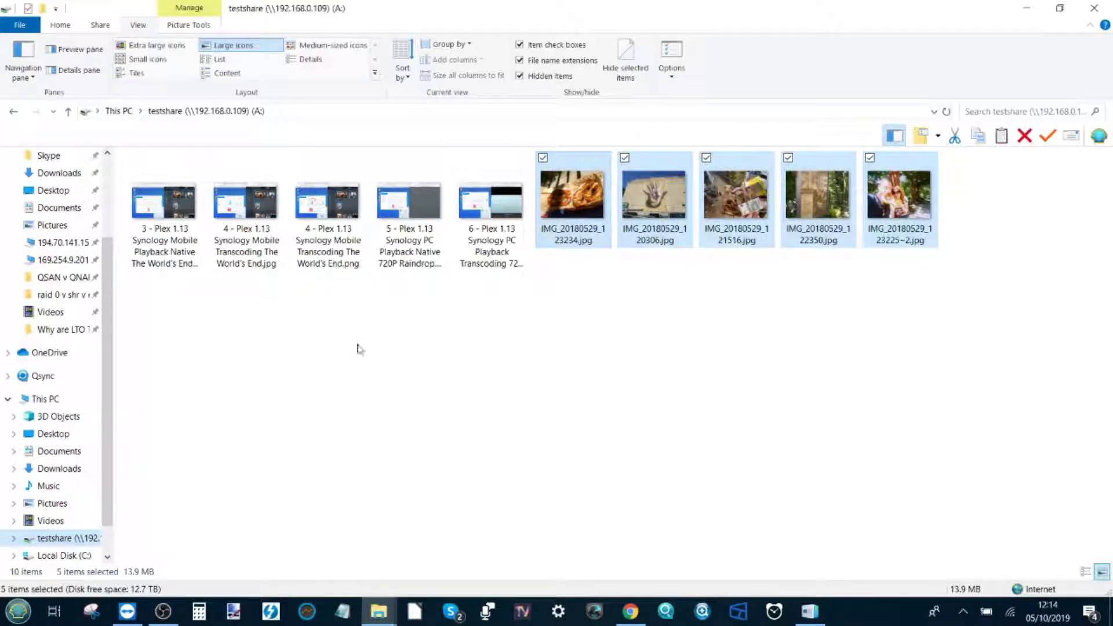
{"action": "left_click", "coordinate": [130, 112]}
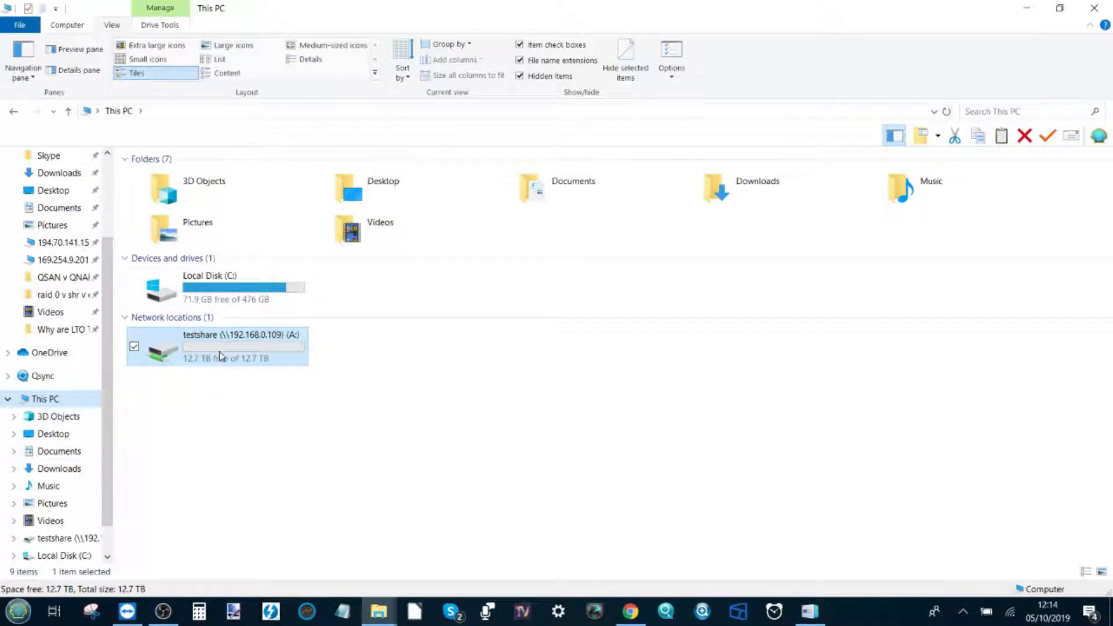
{"action": "left_click", "coordinate": [1042, 12]}
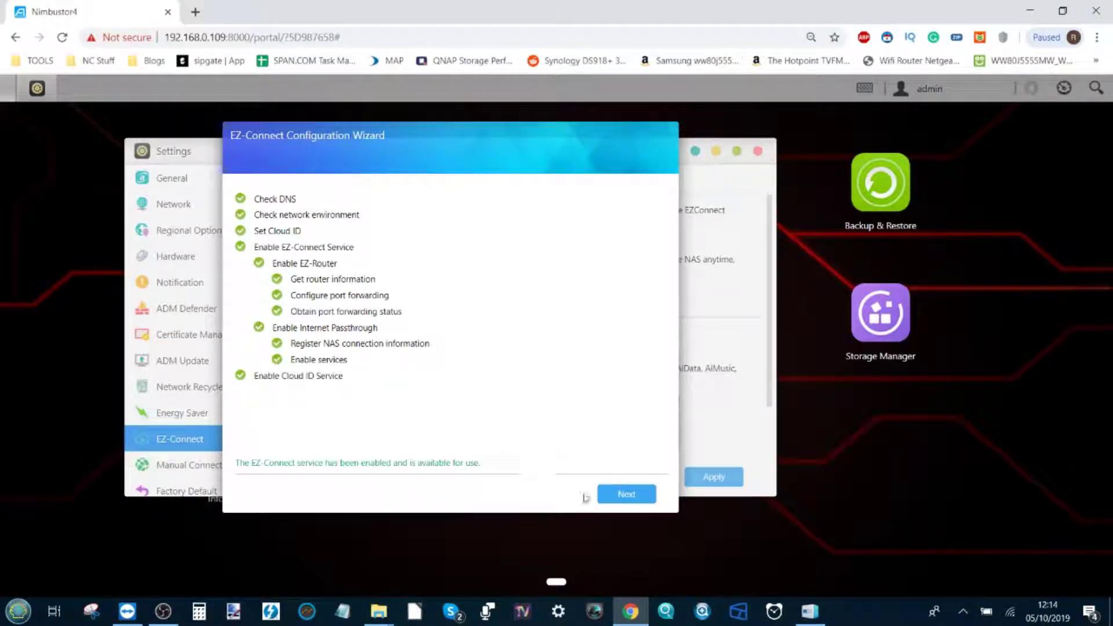
Finish the EZ-Connect wizard and open the FISH123.ezconnect.to address in a new tab
{"action": "left_click", "coordinate": [623, 496]}
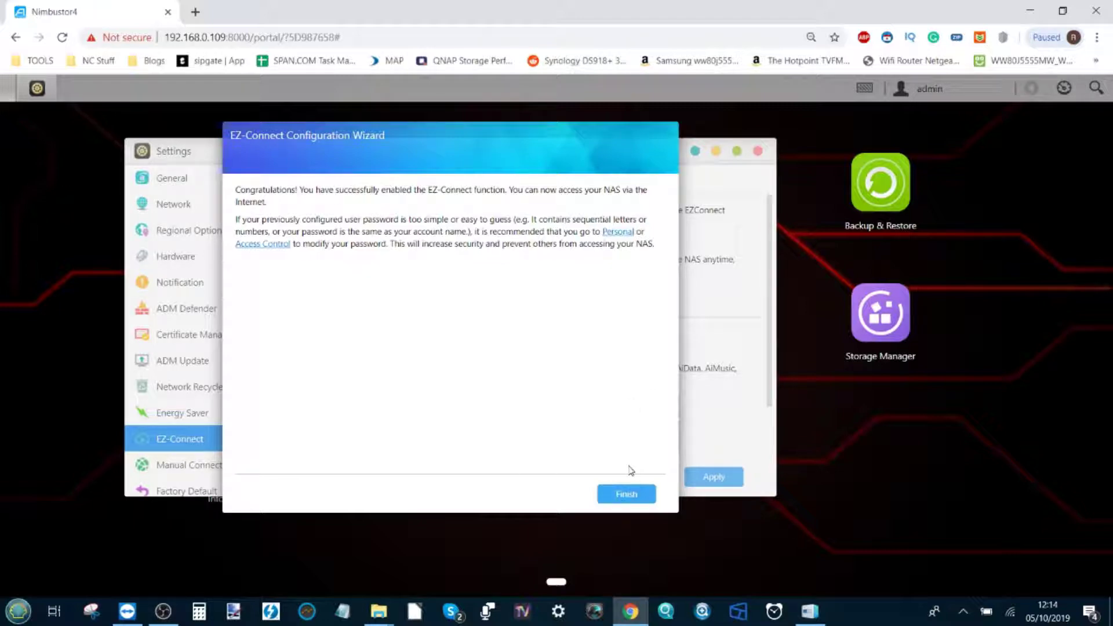
{"action": "left_click", "coordinate": [627, 494]}
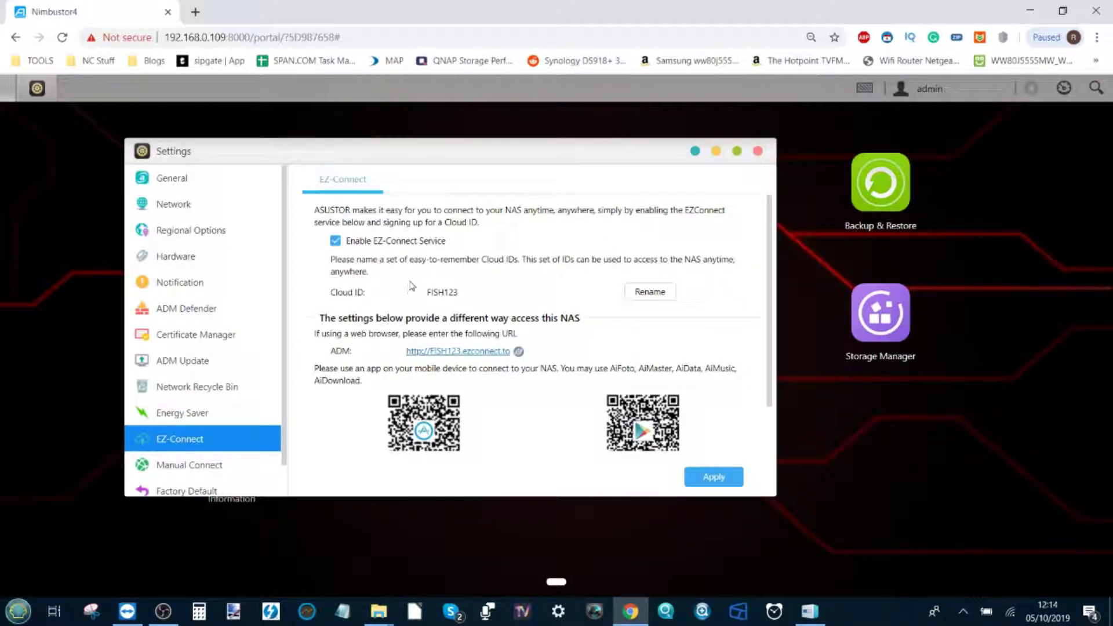
{"action": "scroll", "coordinate": [409, 285], "scroll_direction": "down", "scroll_amount": 1}
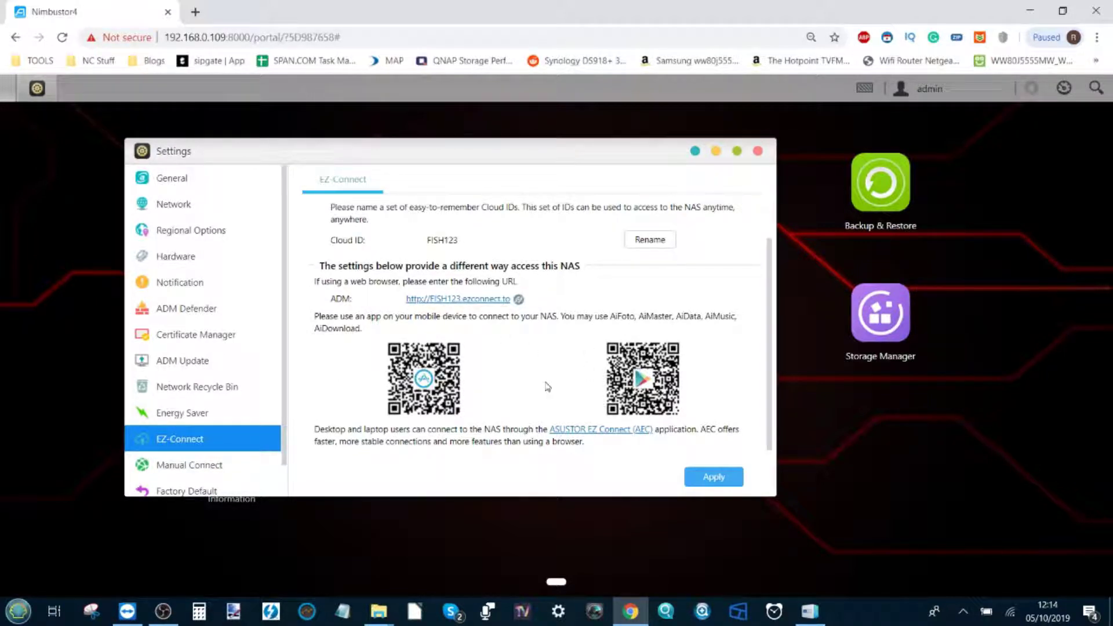
{"action": "scroll", "coordinate": [547, 386], "scroll_direction": "up", "scroll_amount": 1}
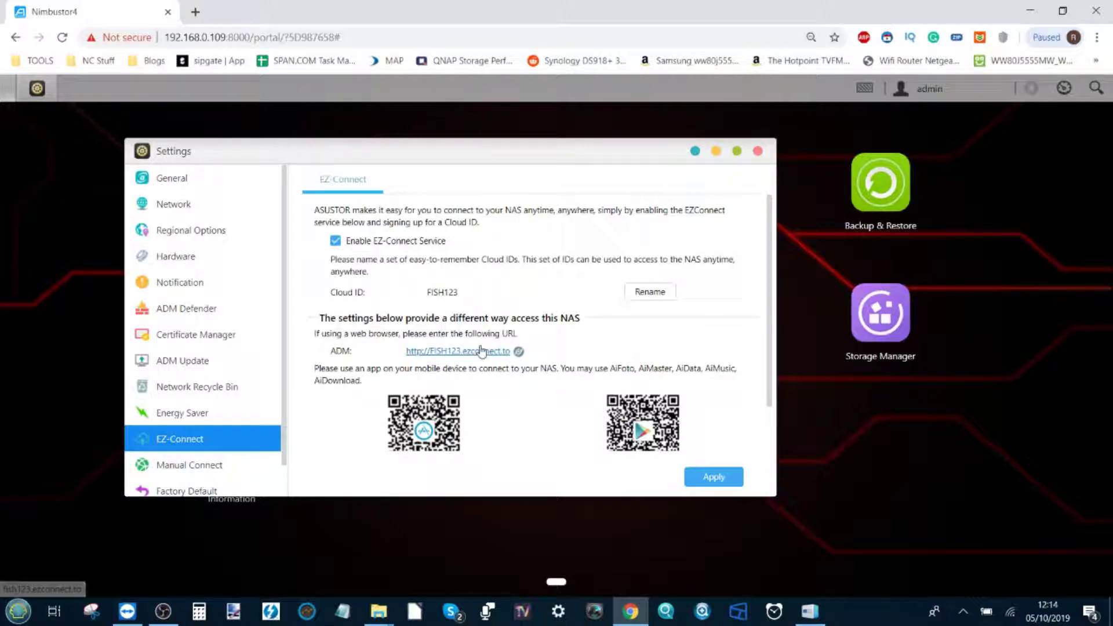
{"action": "scroll", "coordinate": [481, 351], "scroll_direction": "down", "scroll_amount": 1}
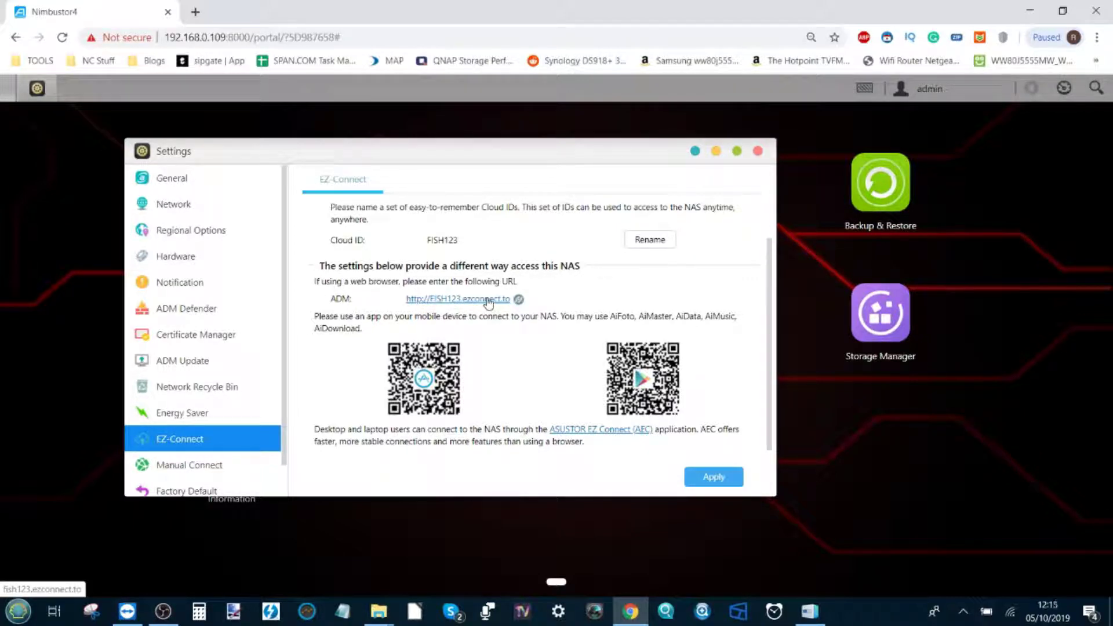
{"action": "left_click", "coordinate": [488, 299]}
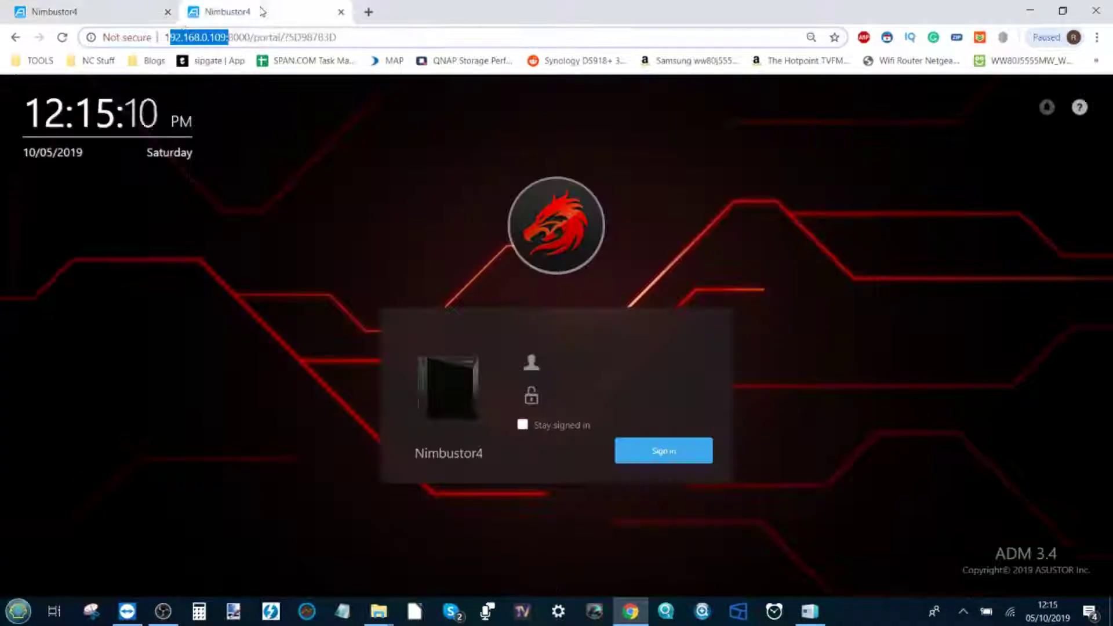
Return to the Nimbustor4 settings tab and open the Windows Wi-Fi network list
{"action": "left_click", "coordinate": [185, 37]}
{"action": "left_click", "coordinate": [118, 11]}
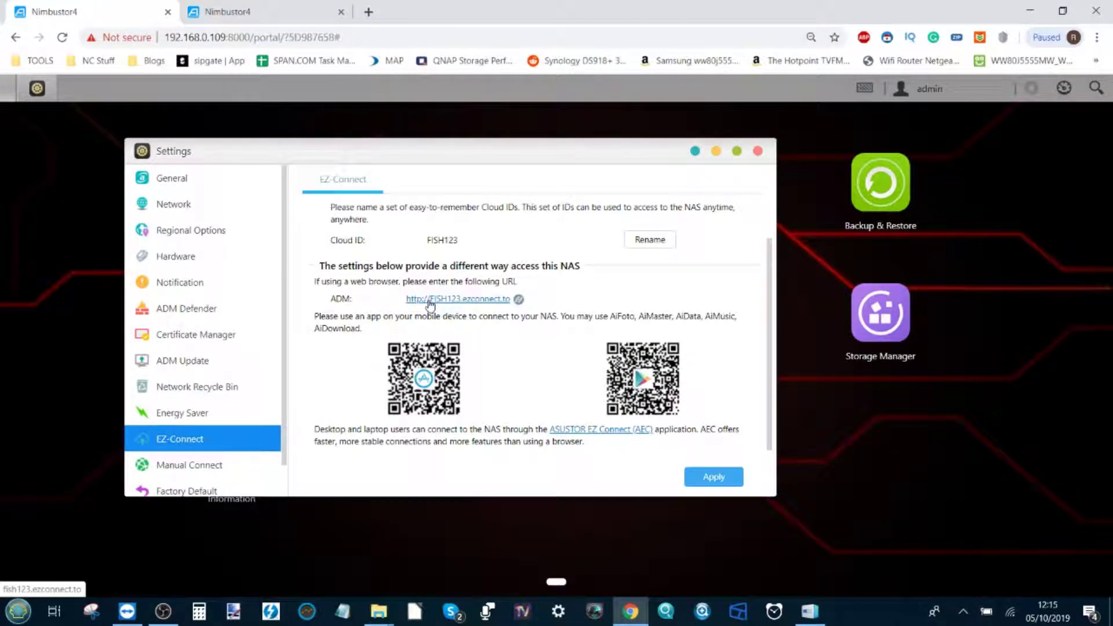
{"action": "left_click", "coordinate": [1012, 615]}
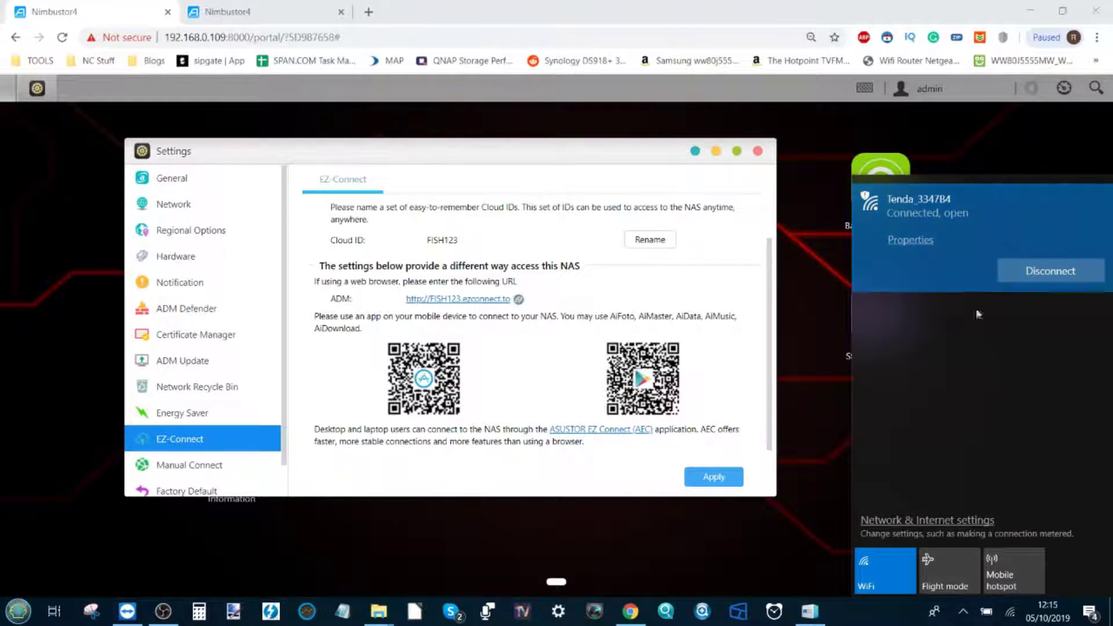
Disconnect from Tenda_3347B4, close the Downloads window, and confirm NTGR_BB4B_5G is the active Wi-Fi
{"action": "left_click", "coordinate": [1038, 271]}
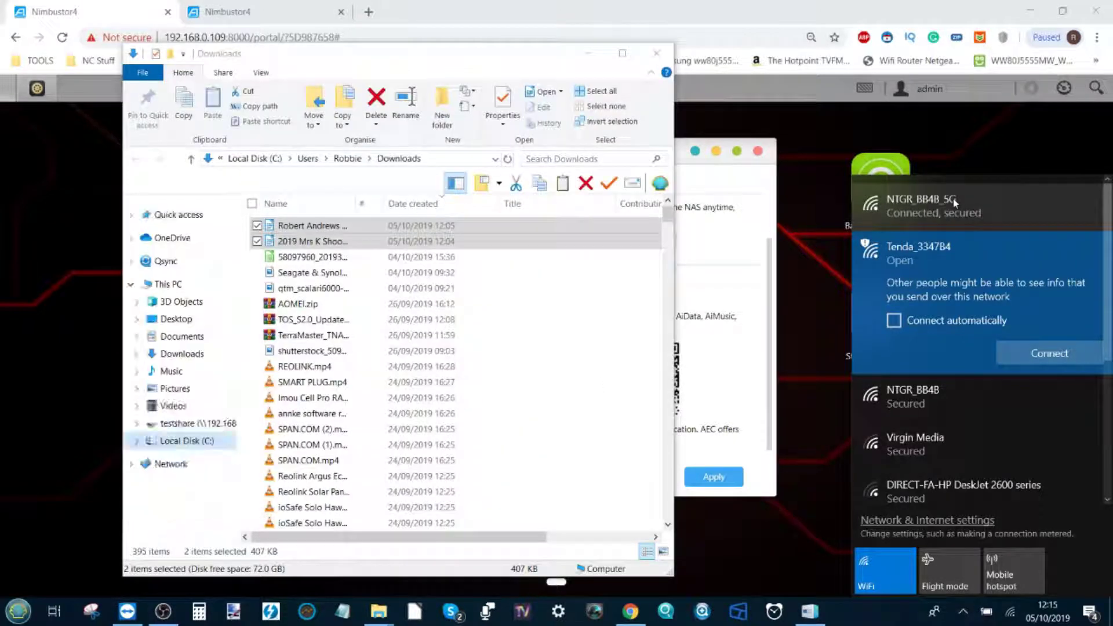
{"action": "left_click", "coordinate": [657, 53]}
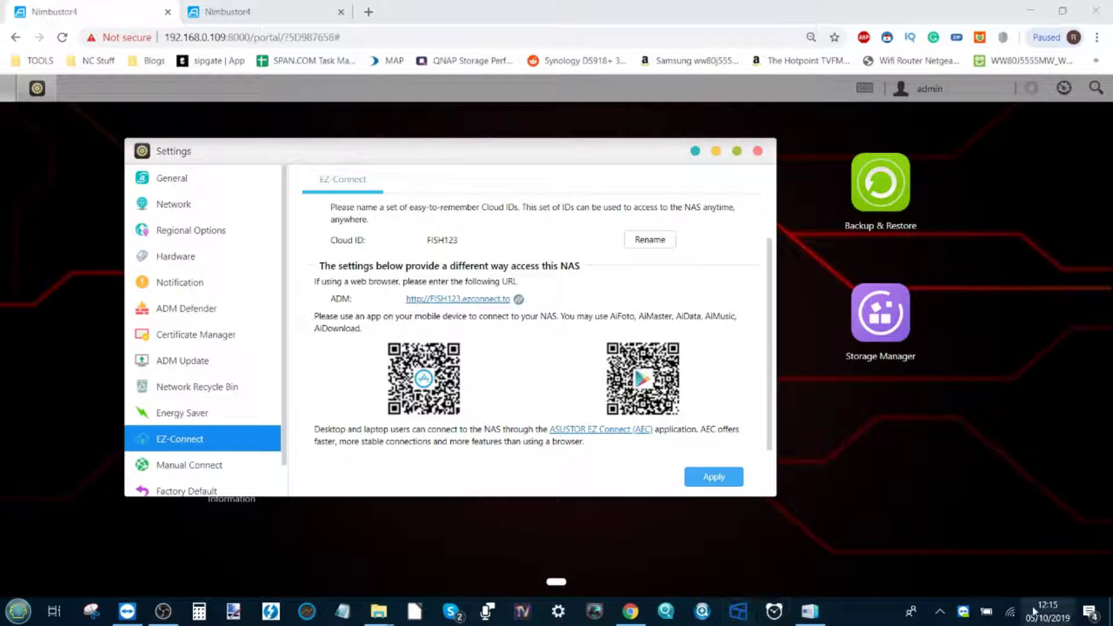
{"action": "left_click", "coordinate": [1010, 613]}
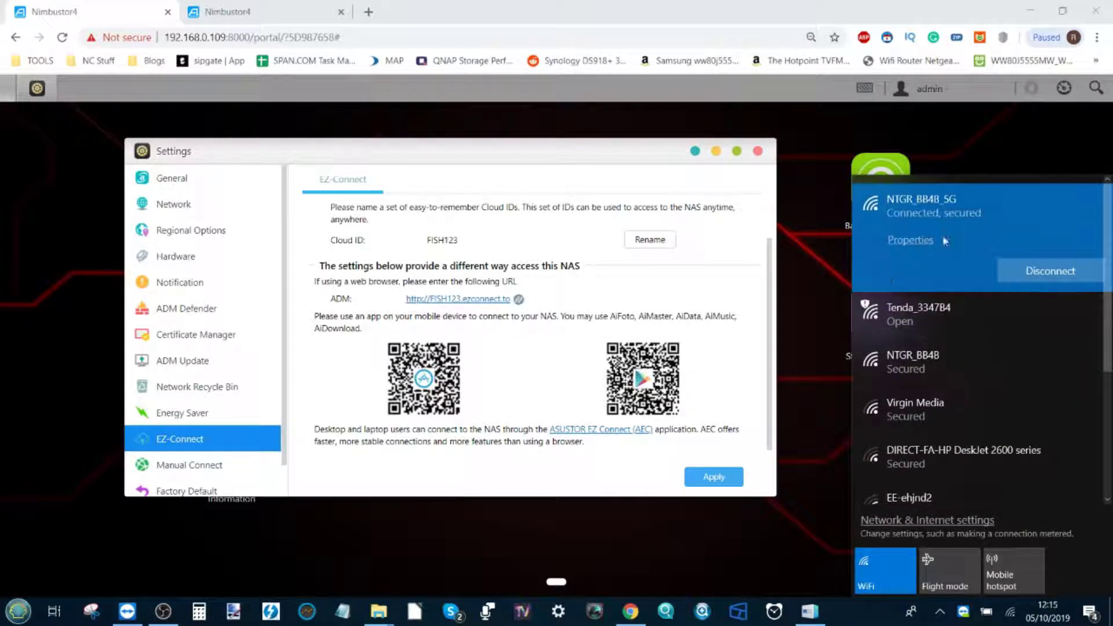
{"action": "left_click", "coordinate": [139, 9]}
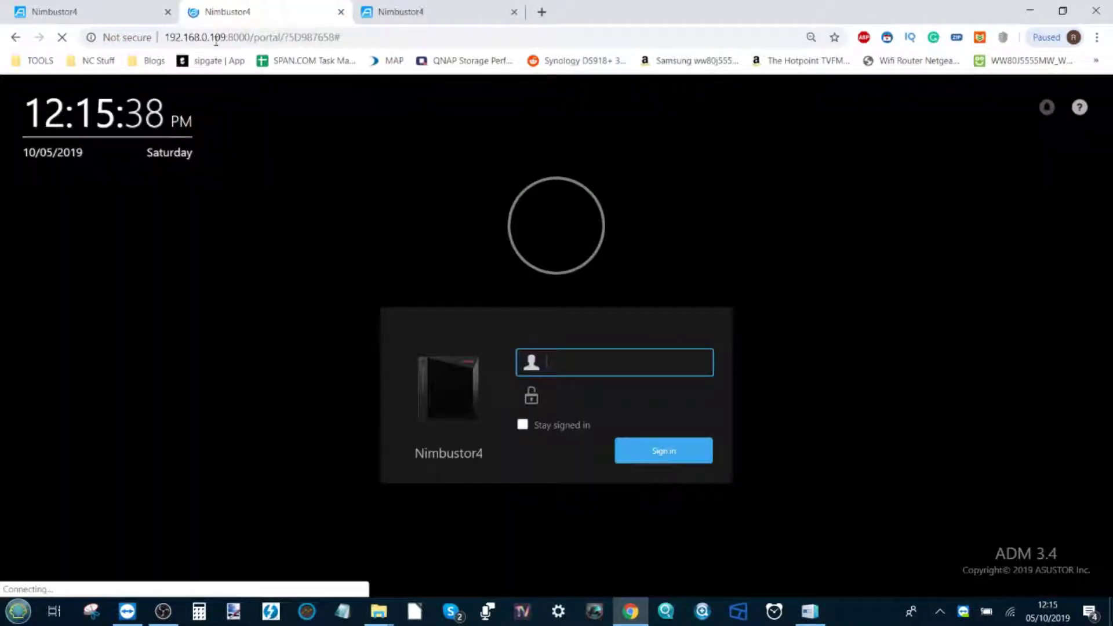
{"action": "left_click", "coordinate": [123, 16]}
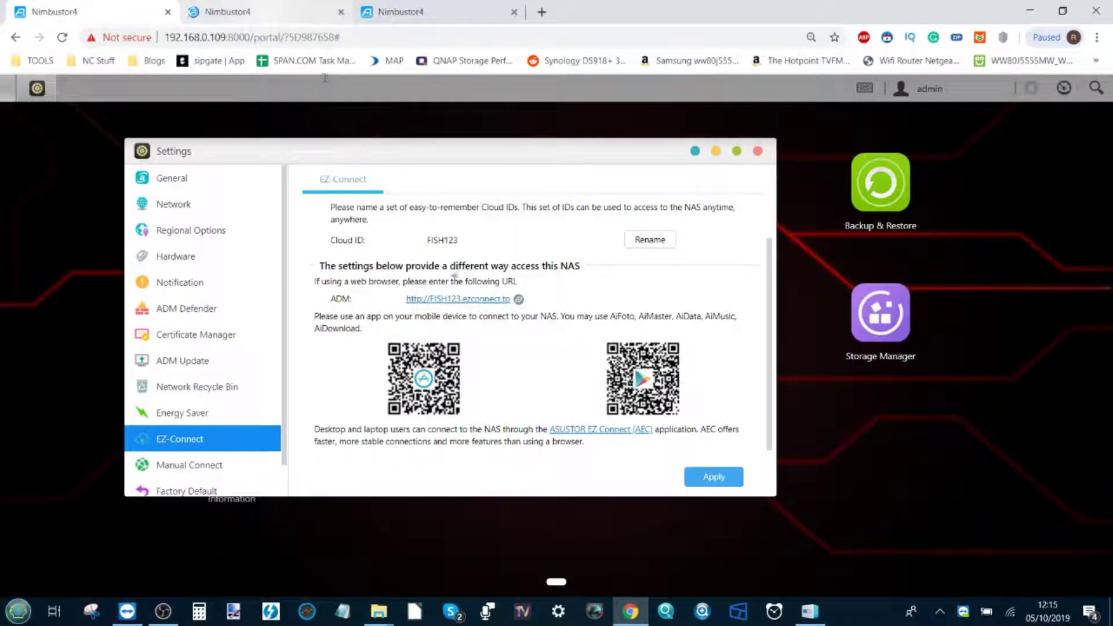
Load the ezconnect.to address in a new tab, close the extra Nimbustor4 tabs, and check the Wi-Fi
{"action": "left_click", "coordinate": [451, 300]}
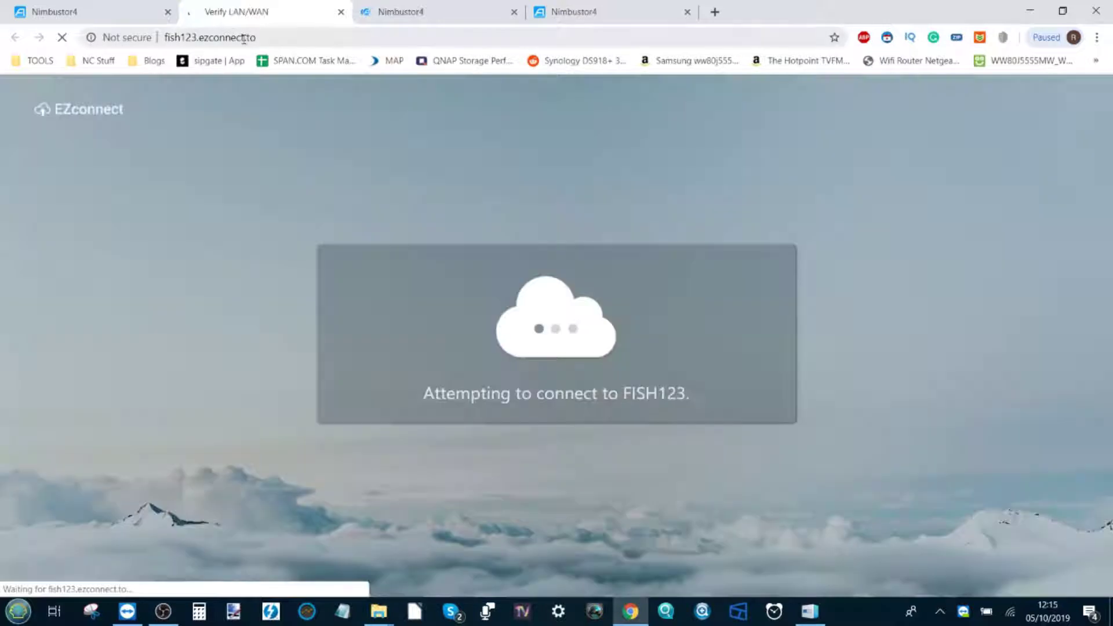
{"action": "left_click", "coordinate": [513, 12]}
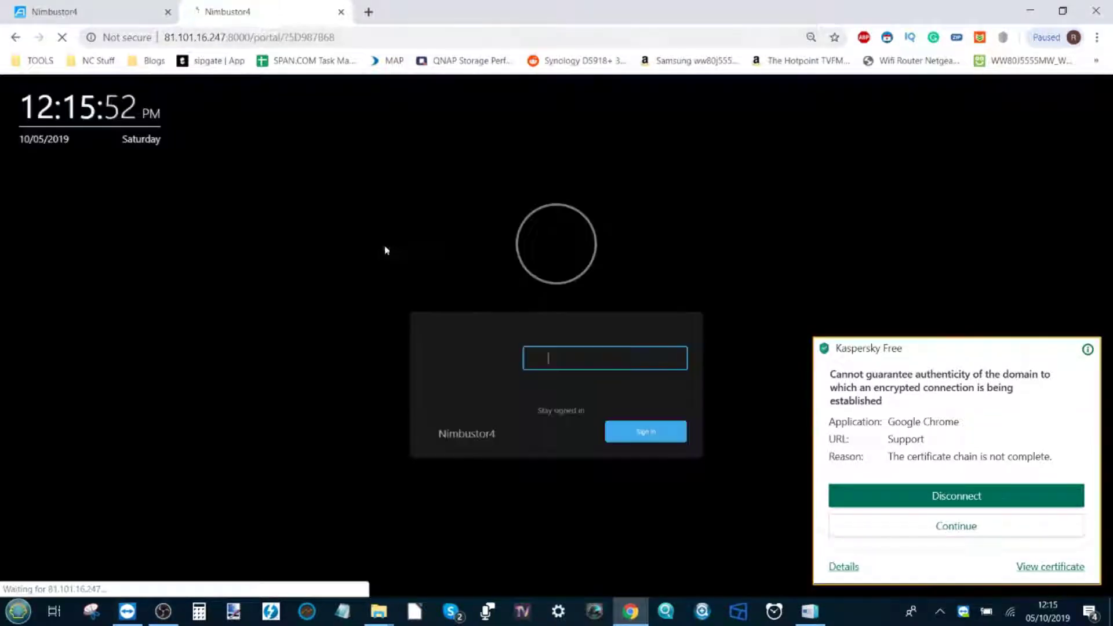
{"action": "left_click", "coordinate": [1010, 612]}
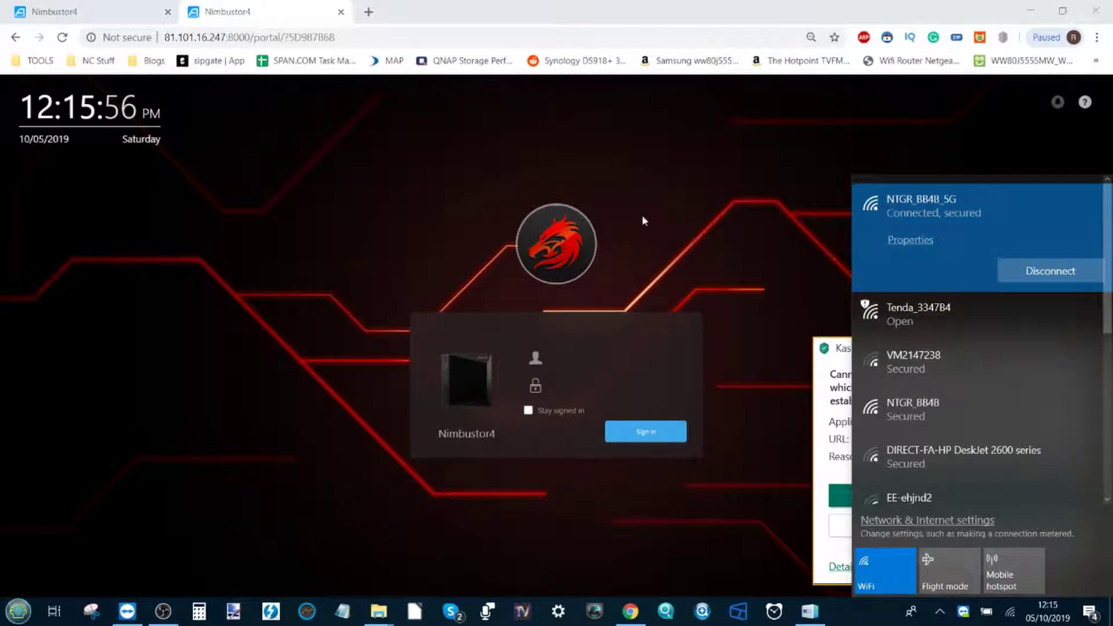
{"action": "left_click", "coordinate": [601, 365]}
{"action": "left_click", "coordinate": [601, 362]}
Sign in with username admin and the account password, declining to save the password
{"action": "type", "text": "ADMIN"}
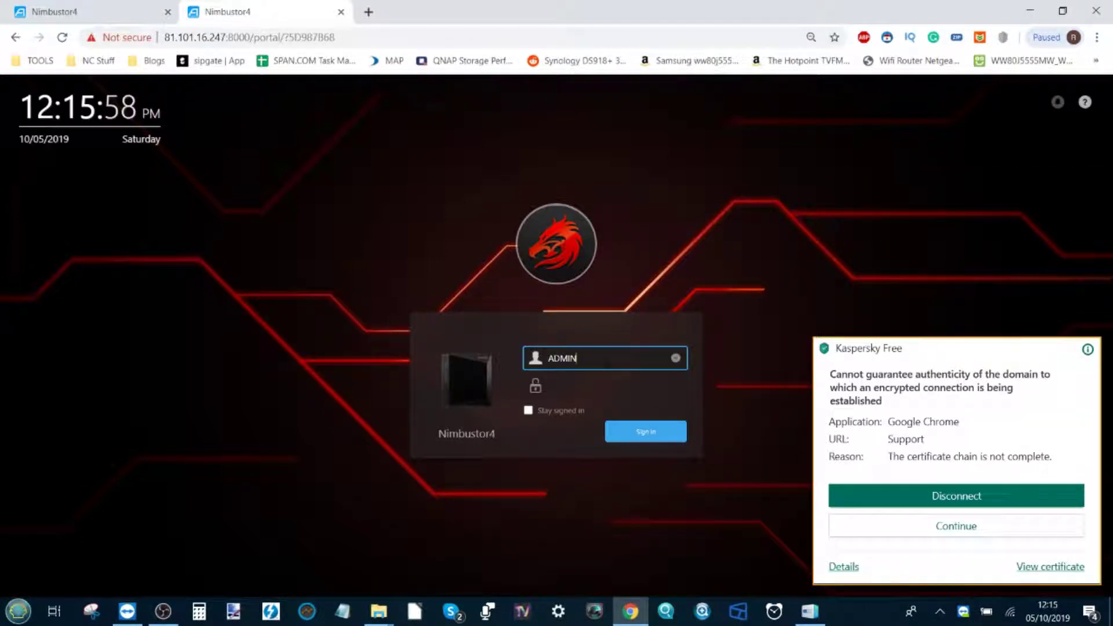
{"action": "key", "text": "Tab"}
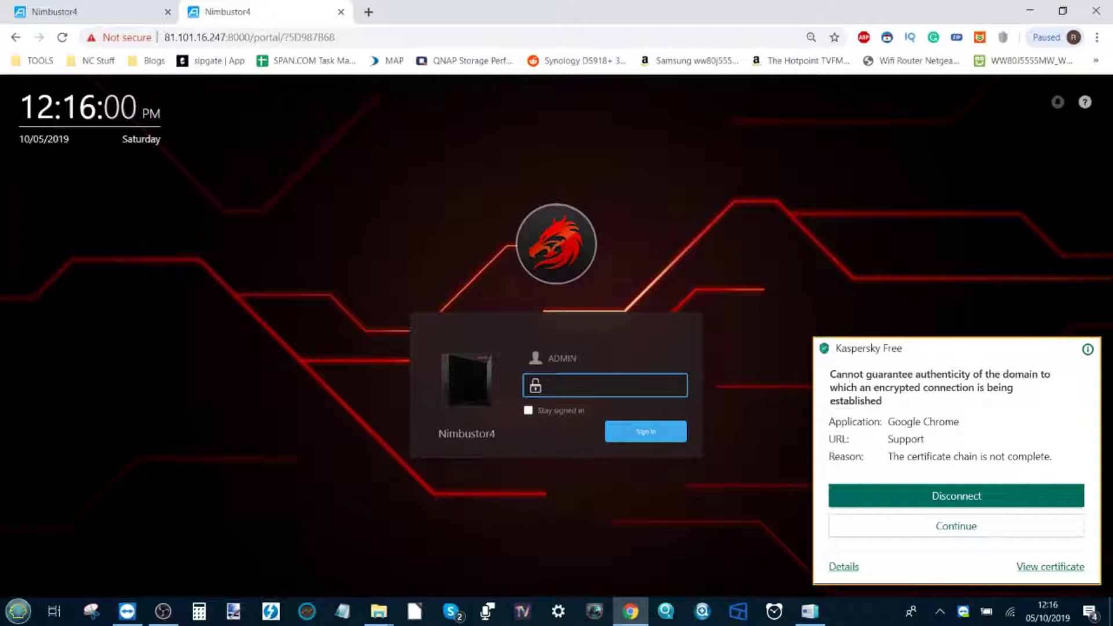
{"action": "left_click", "coordinate": [556, 357]}
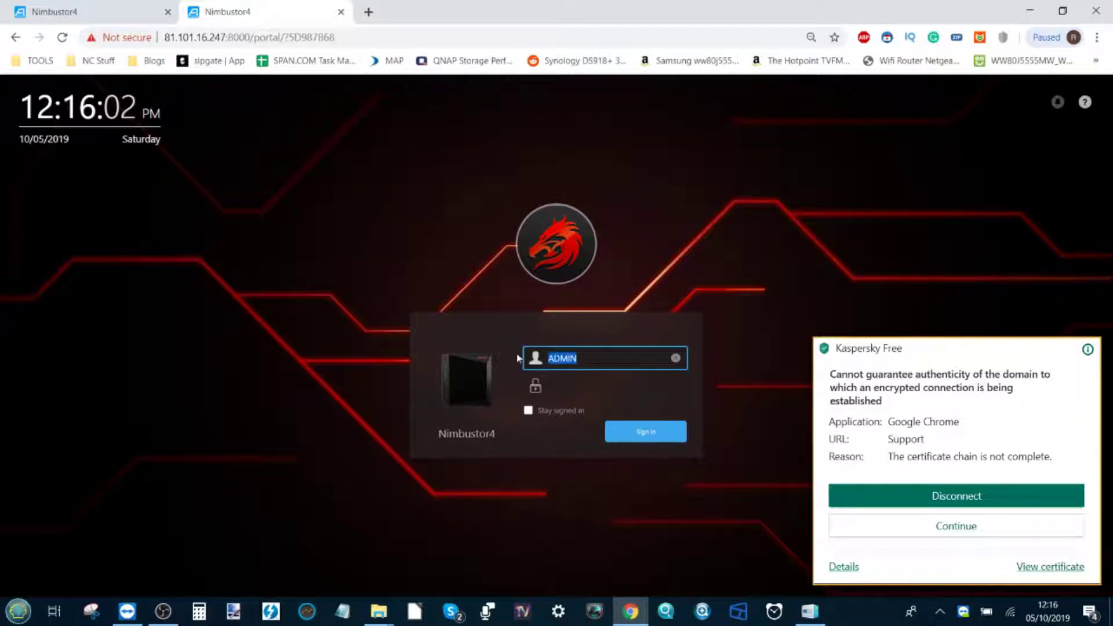
{"action": "type", "text": "admin"}
{"action": "key", "text": "Tab"}
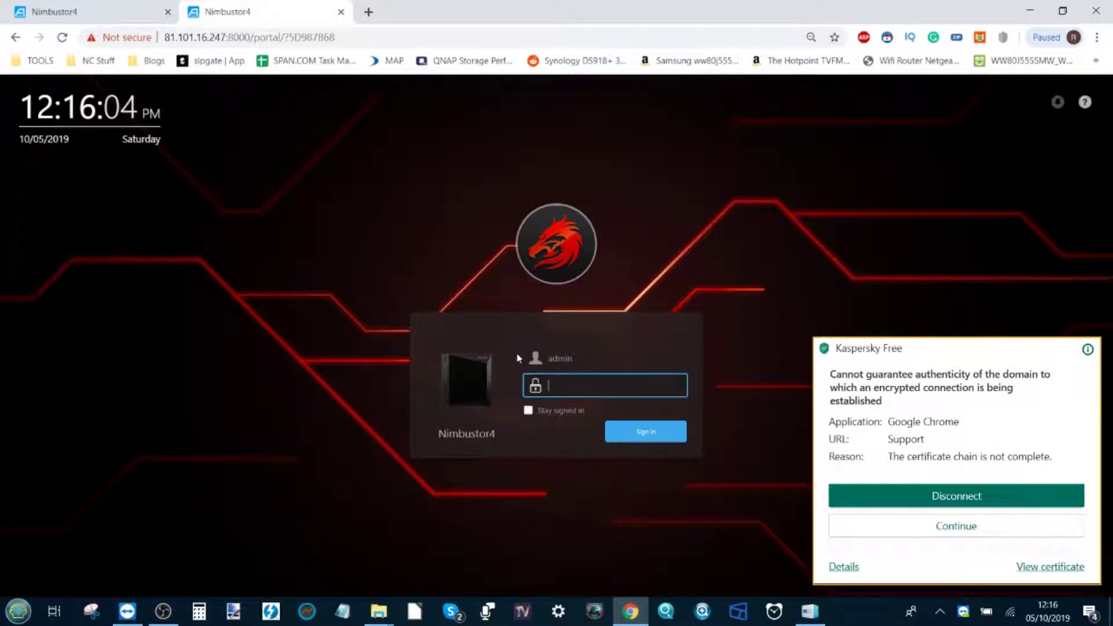
{"action": "type", "text": "admin"}
{"action": "left_click", "coordinate": [630, 426]}
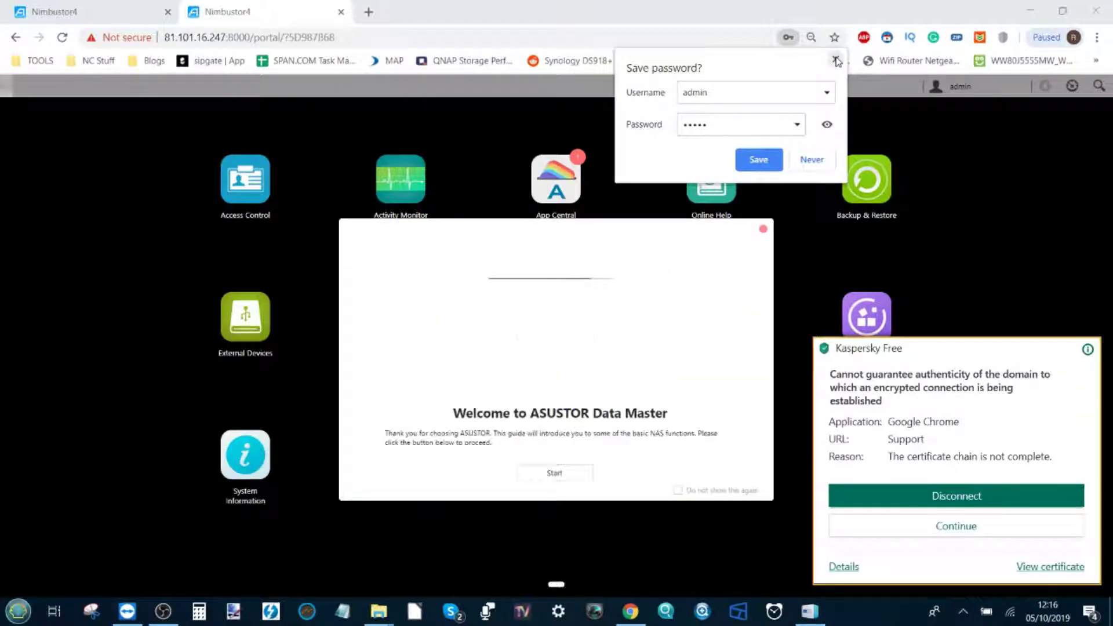
{"action": "left_click", "coordinate": [835, 59]}
Dismiss the welcome guide, verify 192.168.0.109 no longer loads, then return to the 81.101.16.247 tab
{"action": "left_click", "coordinate": [763, 229]}
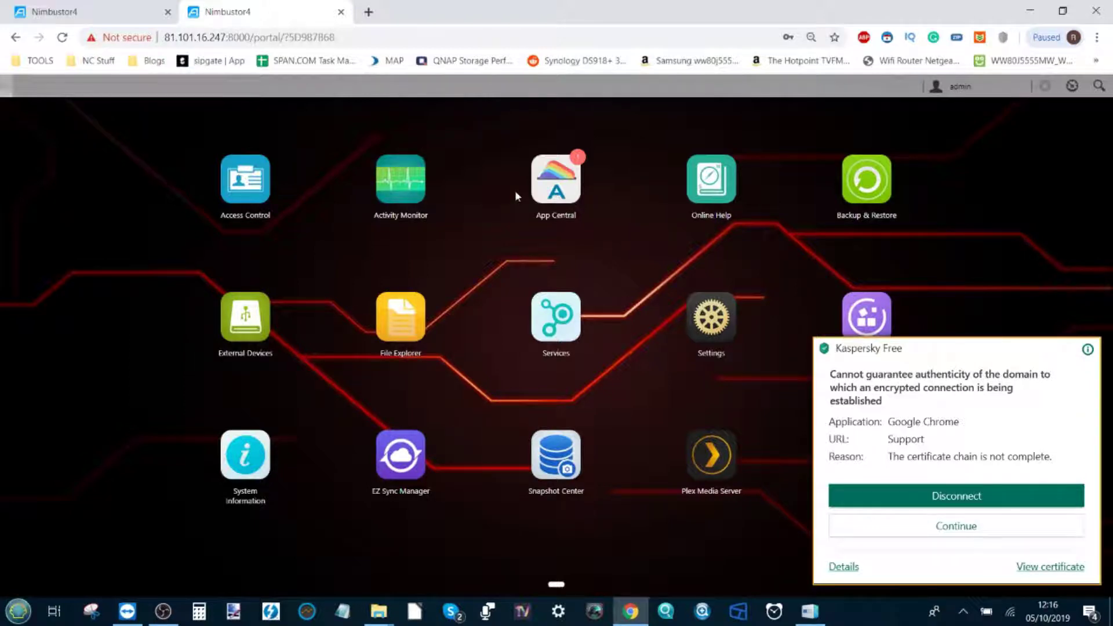
{"action": "left_click", "coordinate": [68, 8]}
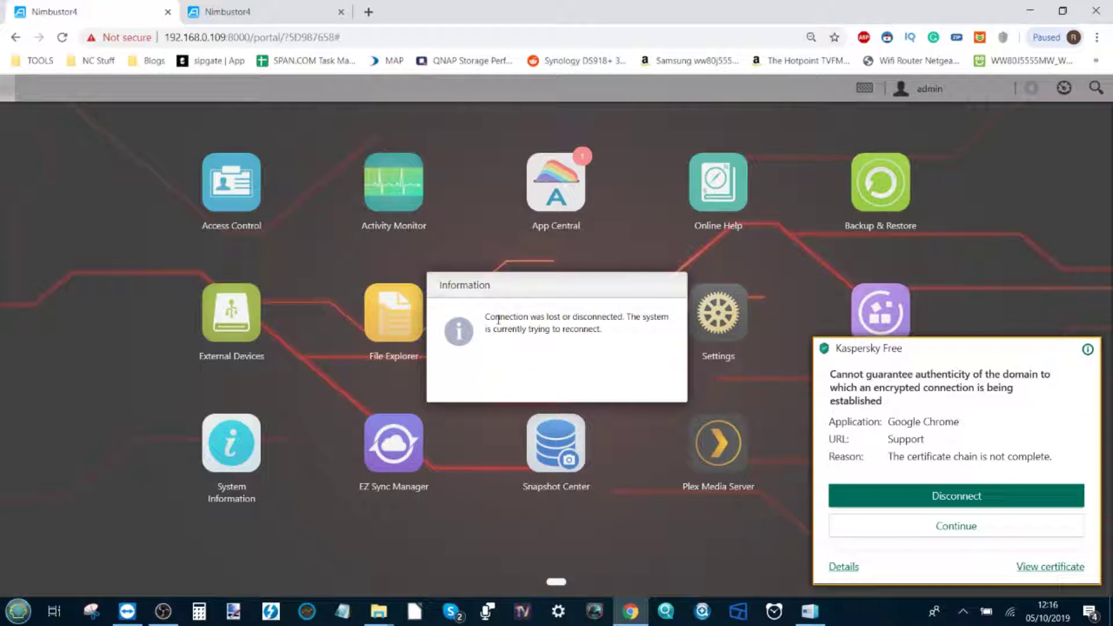
{"action": "left_click", "coordinate": [338, 38]}
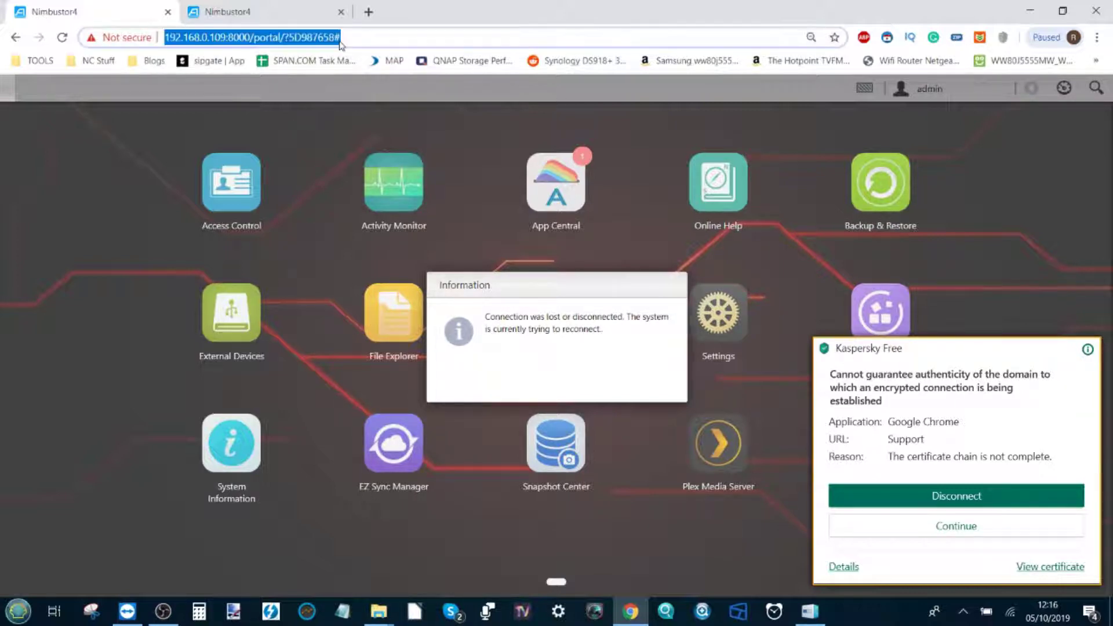
{"action": "key", "text": "Return"}
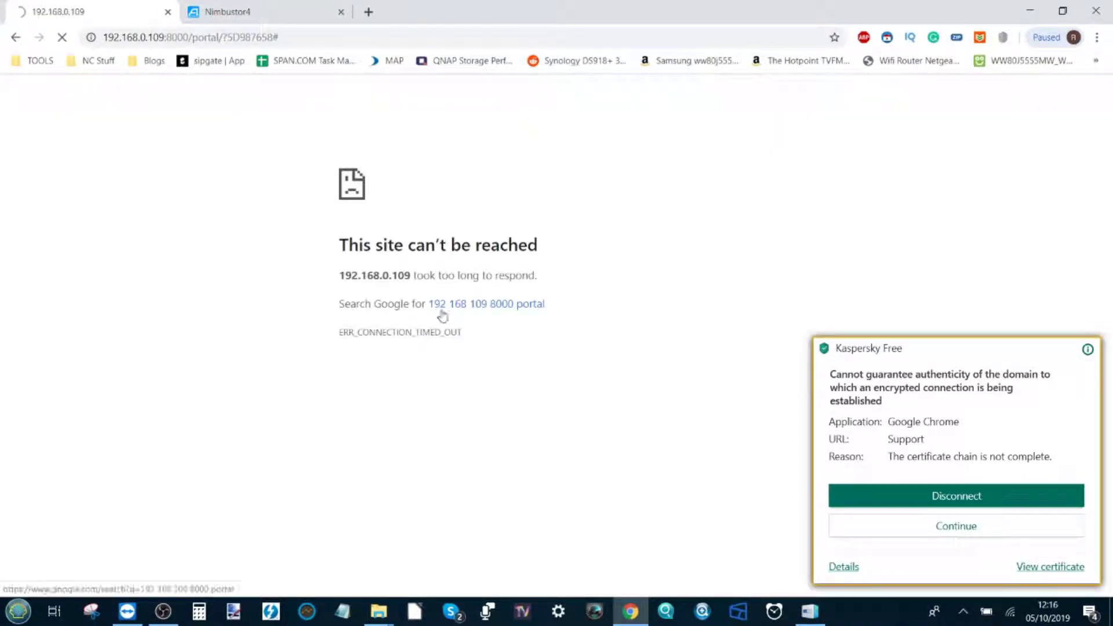
{"action": "left_click", "coordinate": [295, 10]}
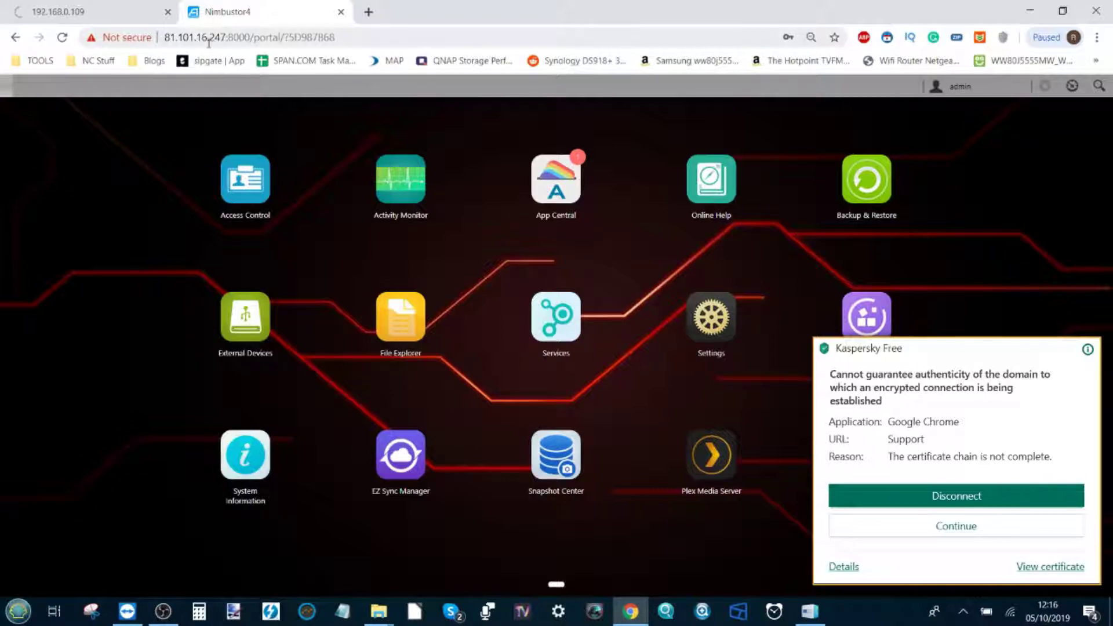